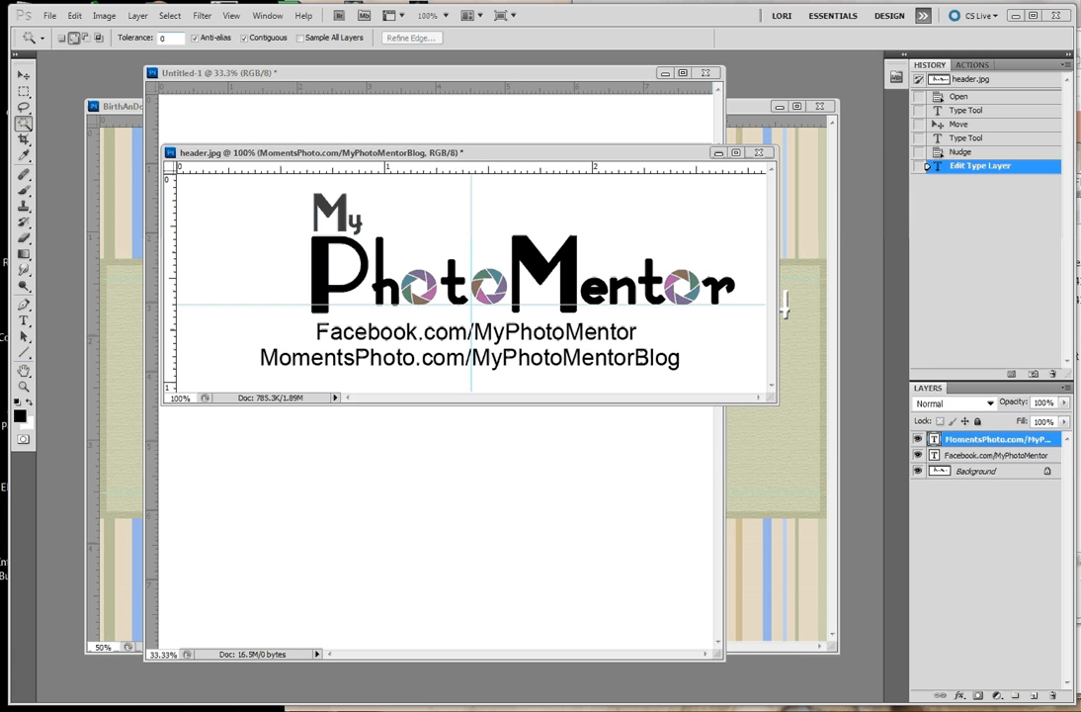
Keep header.jpg open, move its window below the blank Untitled-1 document, and make Untitled-1 active
{"action": "left_click", "coordinate": [762, 156]}
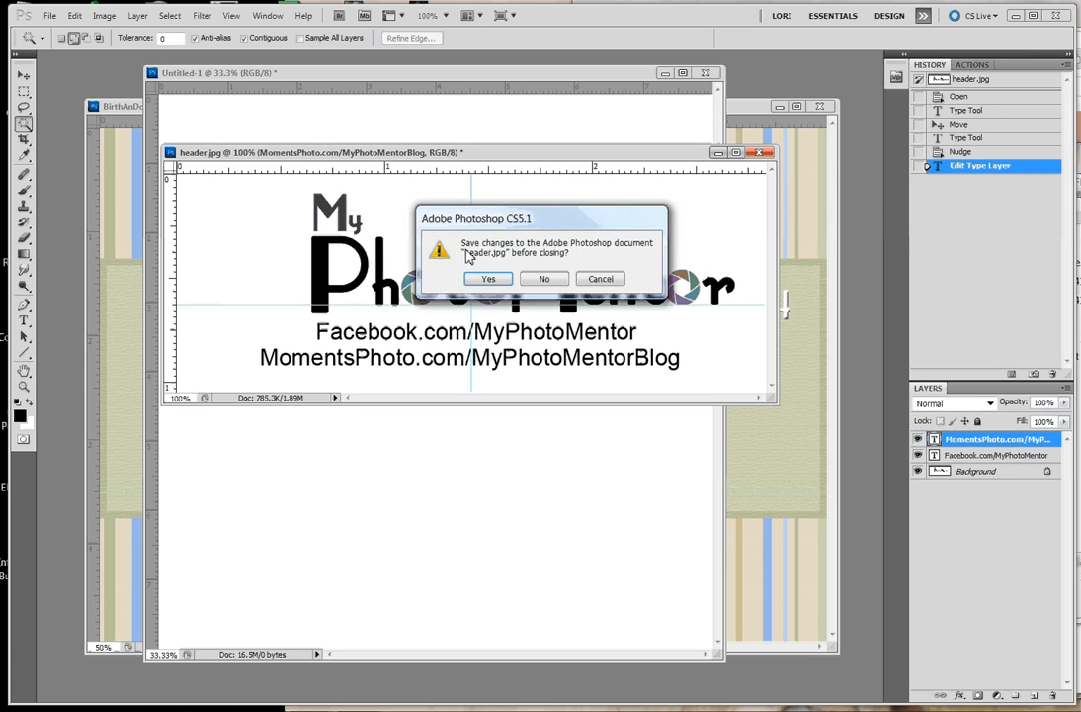
{"action": "left_click", "coordinate": [603, 279]}
{"action": "left_click_drag", "start_coordinate": [695, 156], "coordinate": [668, 671]}
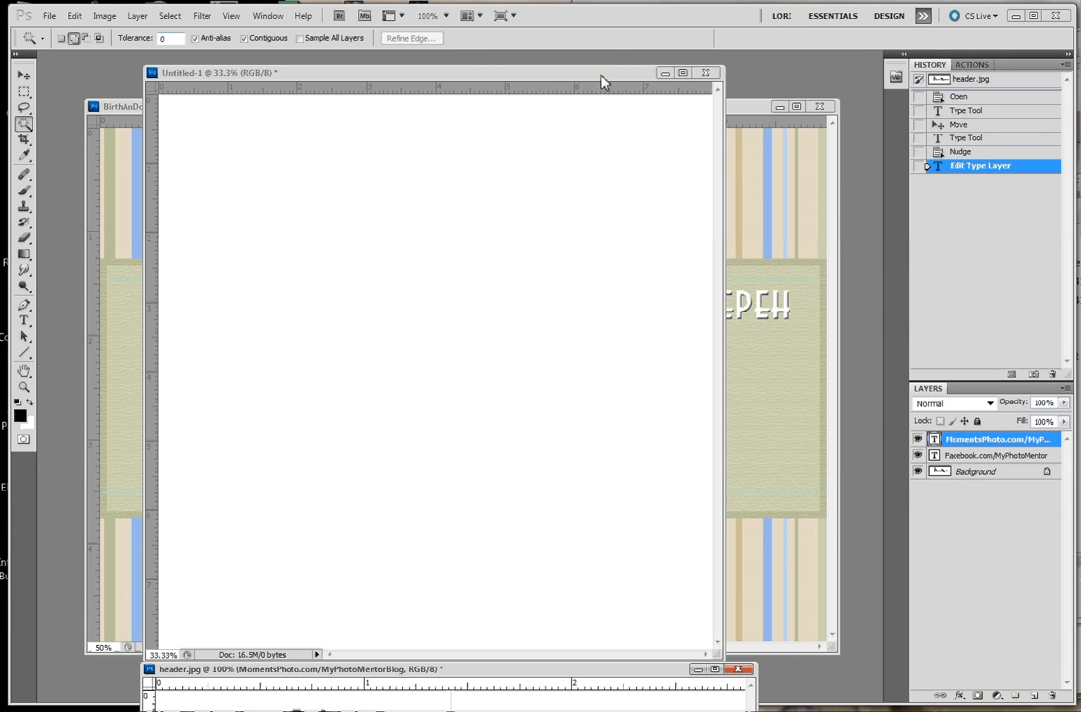
{"action": "left_click", "coordinate": [603, 81]}
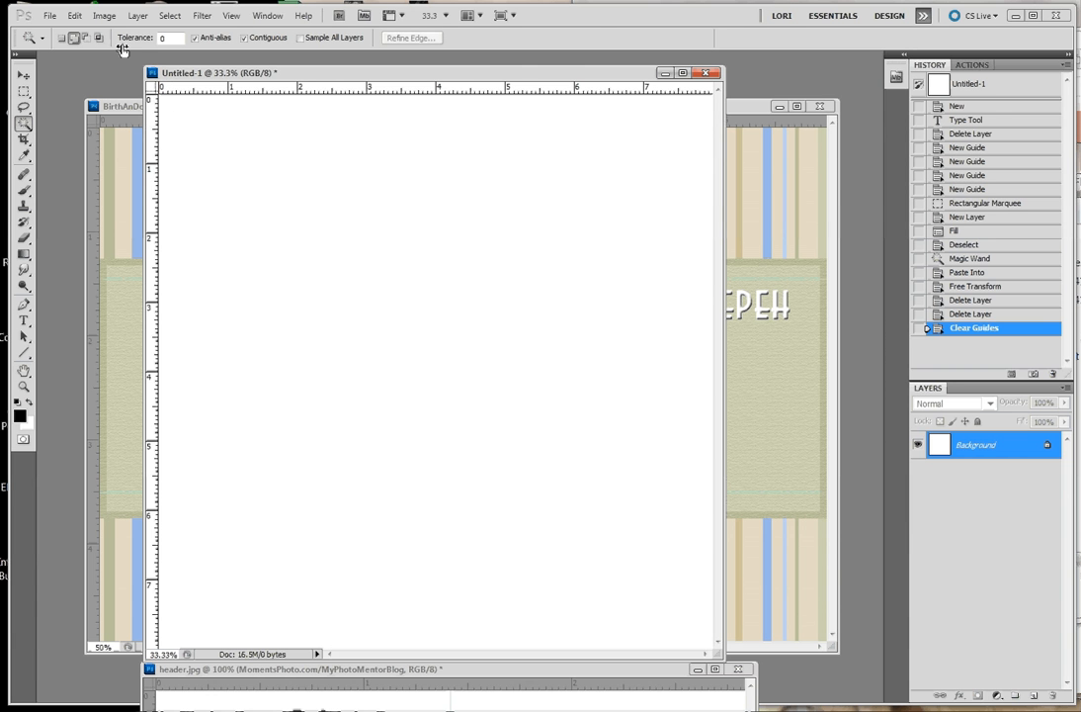
Add vertical guides at 1 and 7 inches and horizontal guides at 1 and 7 inches in Untitled-1
{"action": "left_click_drag", "start_coordinate": [150, 146], "coordinate": [228, 144]}
{"action": "left_click_drag", "start_coordinate": [529, 91], "coordinate": [517, 165]}
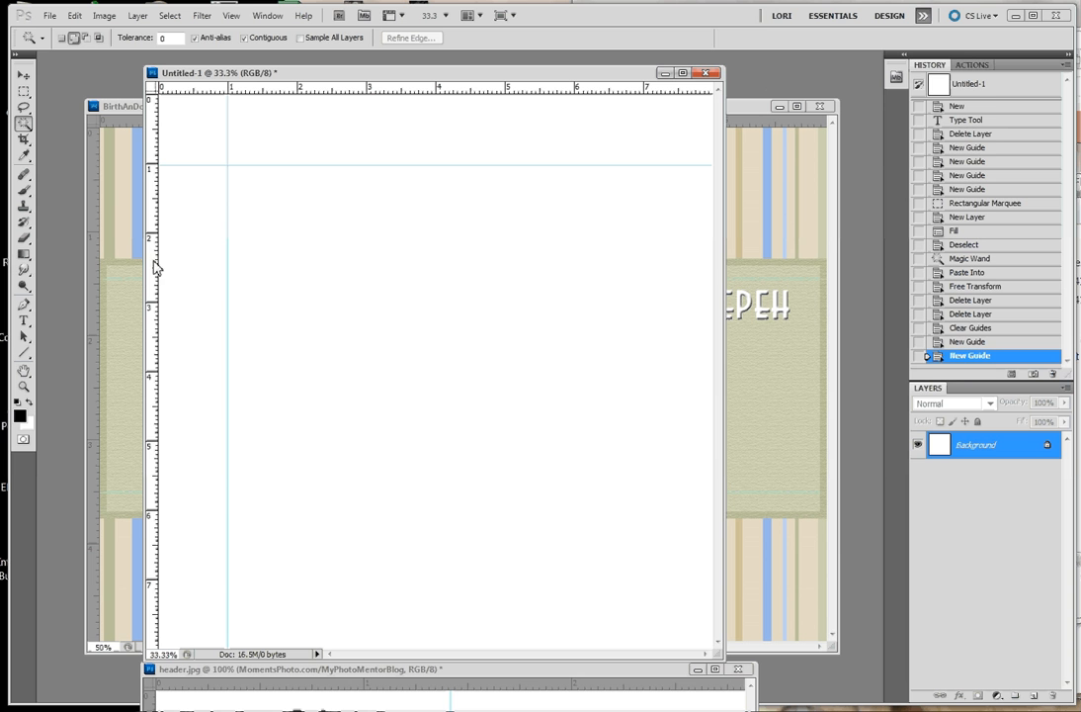
{"action": "left_click_drag", "start_coordinate": [155, 265], "coordinate": [645, 261]}
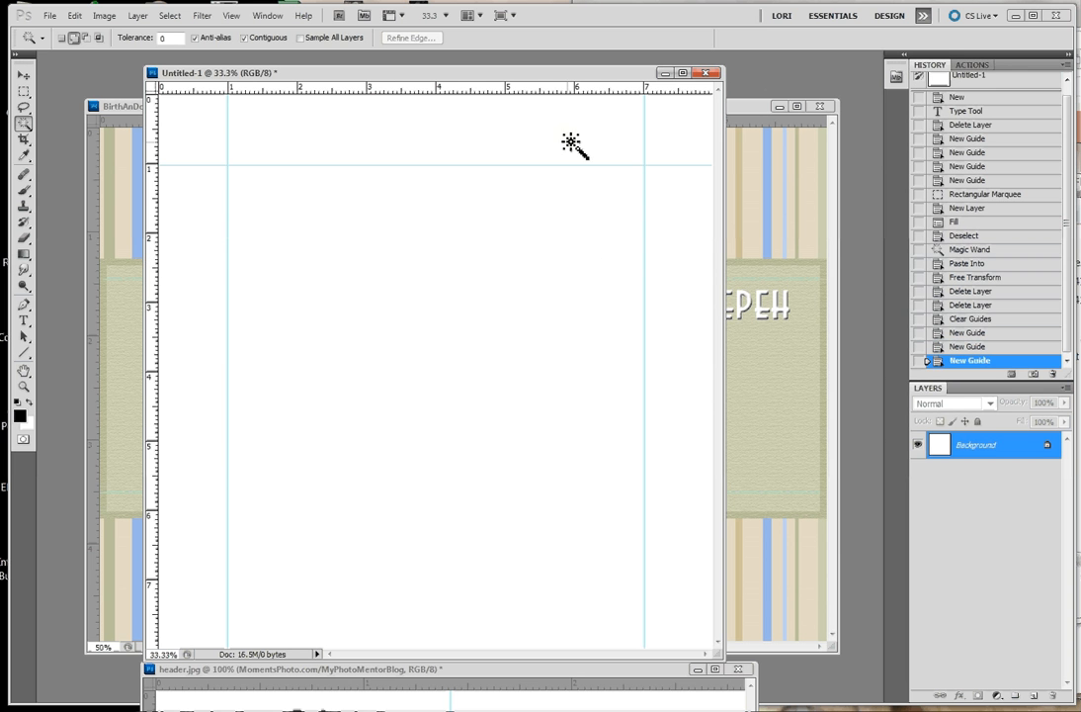
{"action": "left_click_drag", "start_coordinate": [553, 91], "coordinate": [455, 579]}
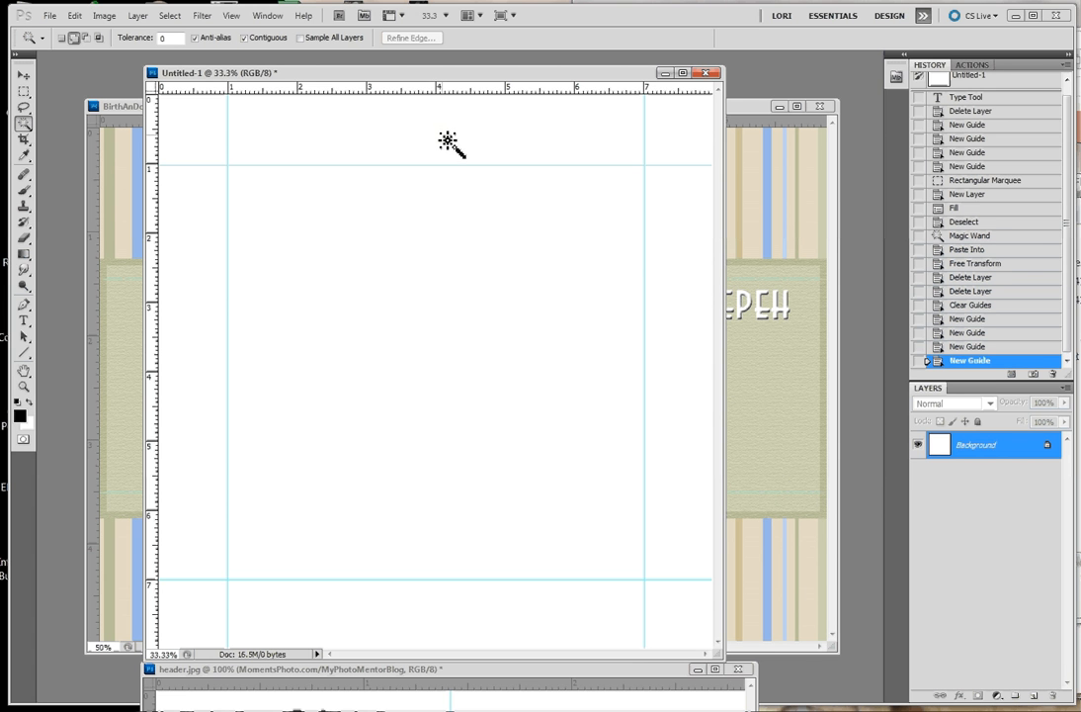
Marquee-select the square area enclosed by the four guides and add a new layer with the default settings
{"action": "left_click", "coordinate": [25, 92]}
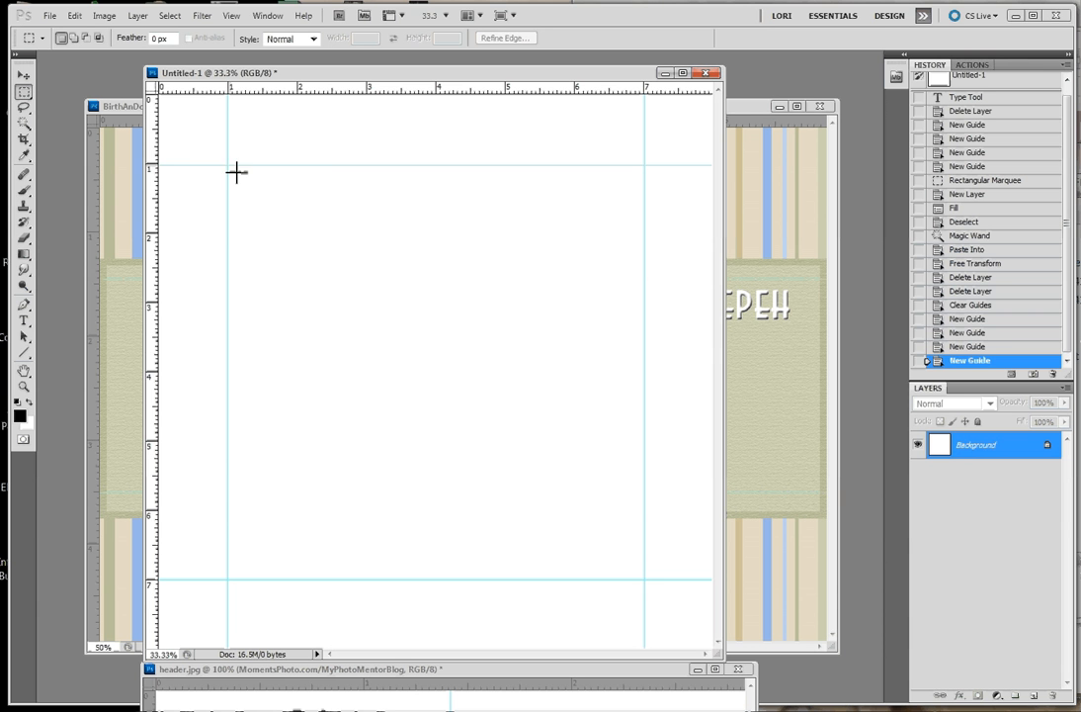
{"action": "left_click_drag", "start_coordinate": [228, 164], "coordinate": [644, 579]}
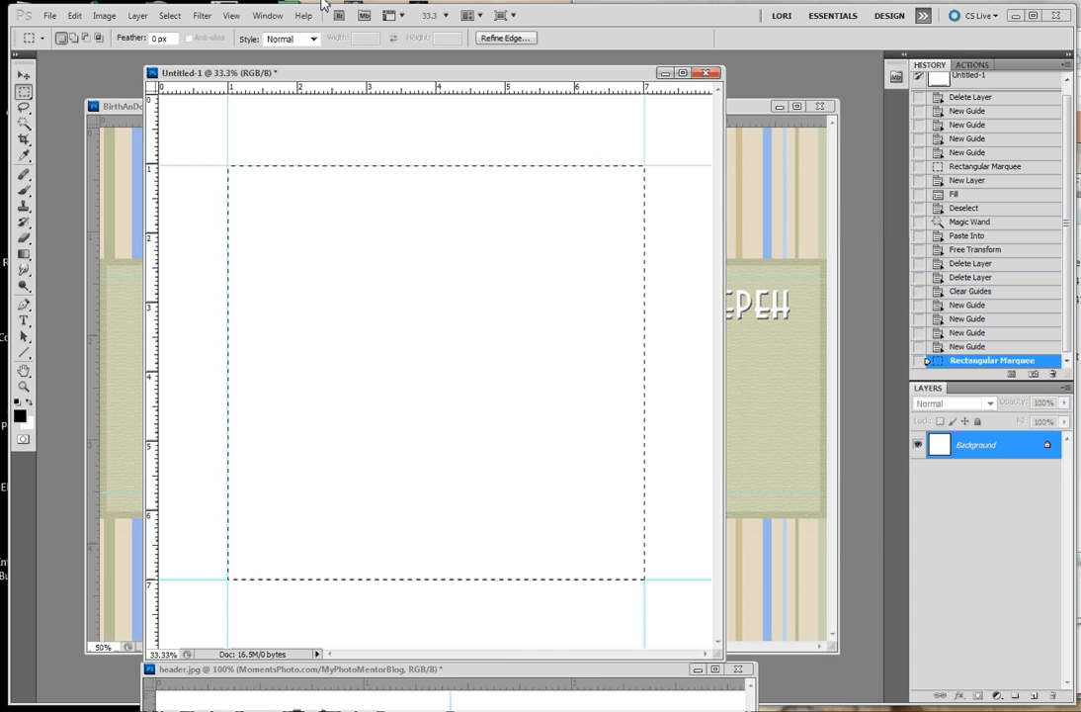
{"action": "left_click", "coordinate": [137, 15]}
{"action": "mouse_move", "coordinate": [297, 33]}
{"action": "left_click", "coordinate": [375, 40]}
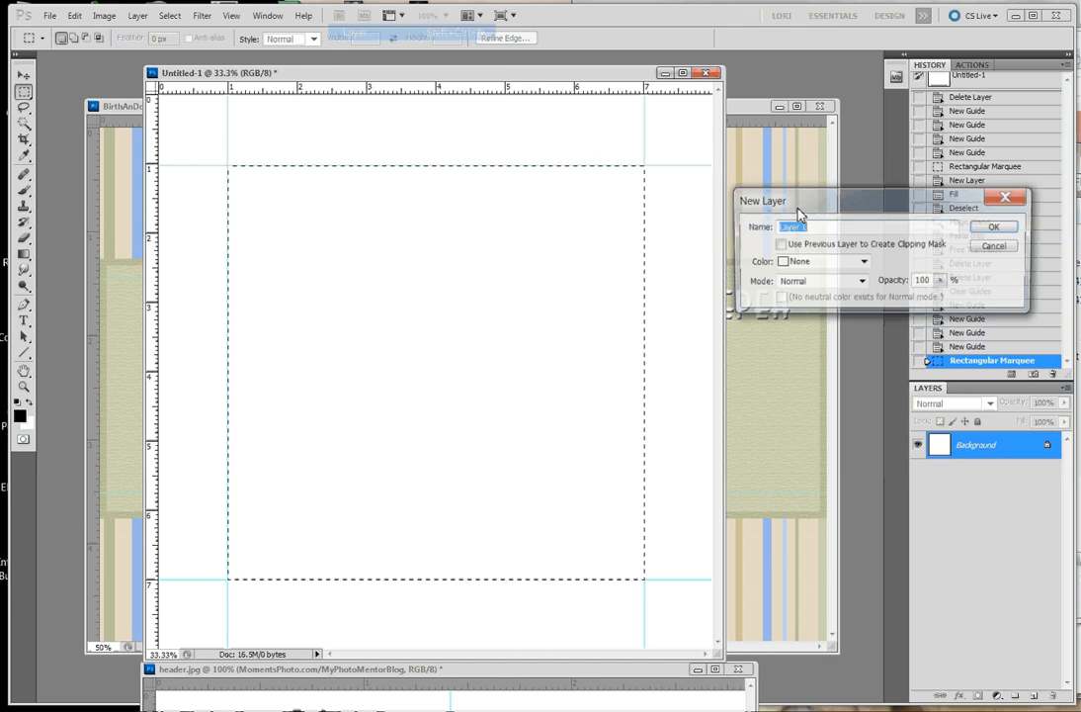
{"action": "key", "text": "Return"}
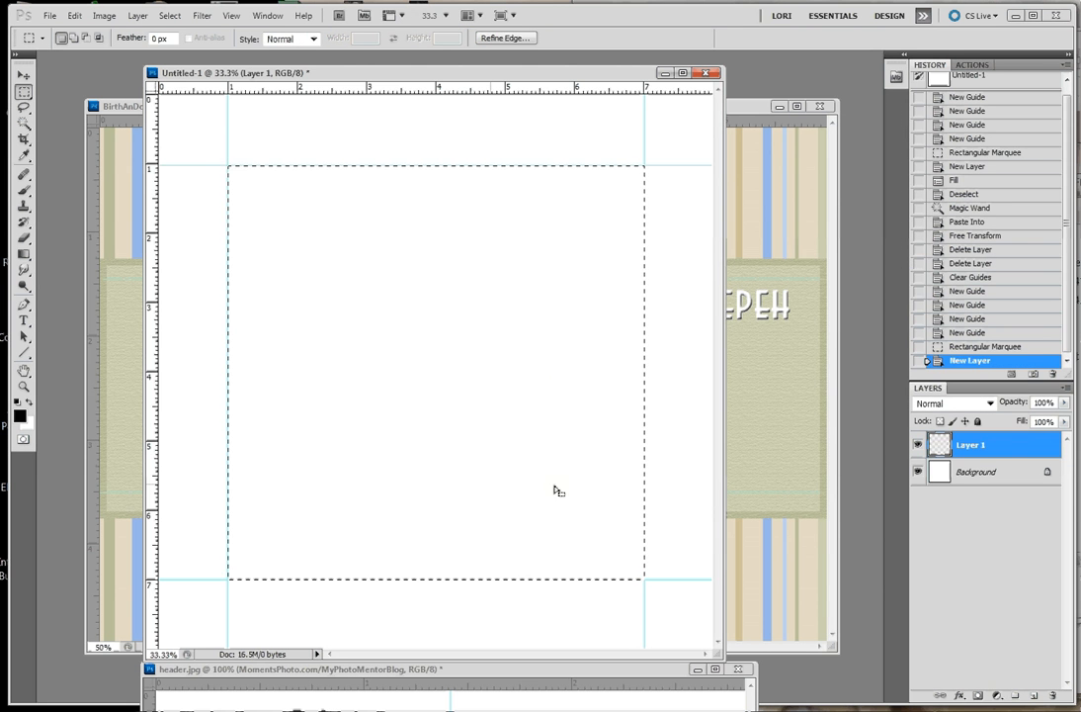
Fill the square selection on the new layer with solid purple at 100% opacity, and deselect it
{"action": "left_click", "coordinate": [74, 16]}
{"action": "left_click", "coordinate": [102, 278]}
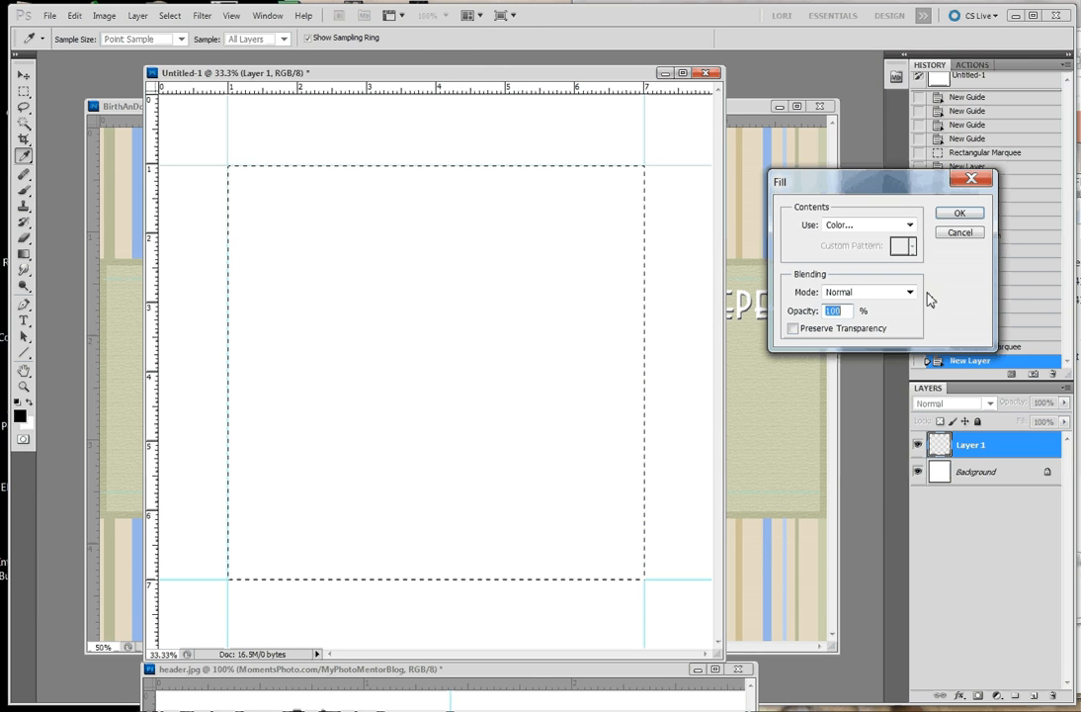
{"action": "left_click", "coordinate": [957, 214]}
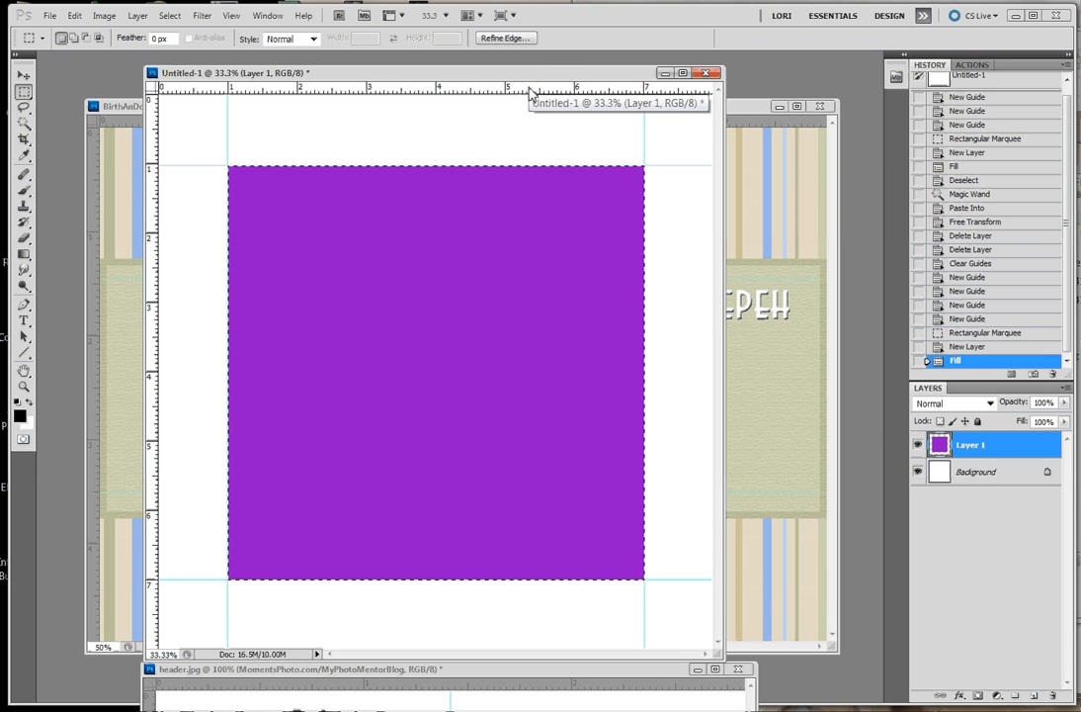
{"action": "key", "text": "ctrl+d"}
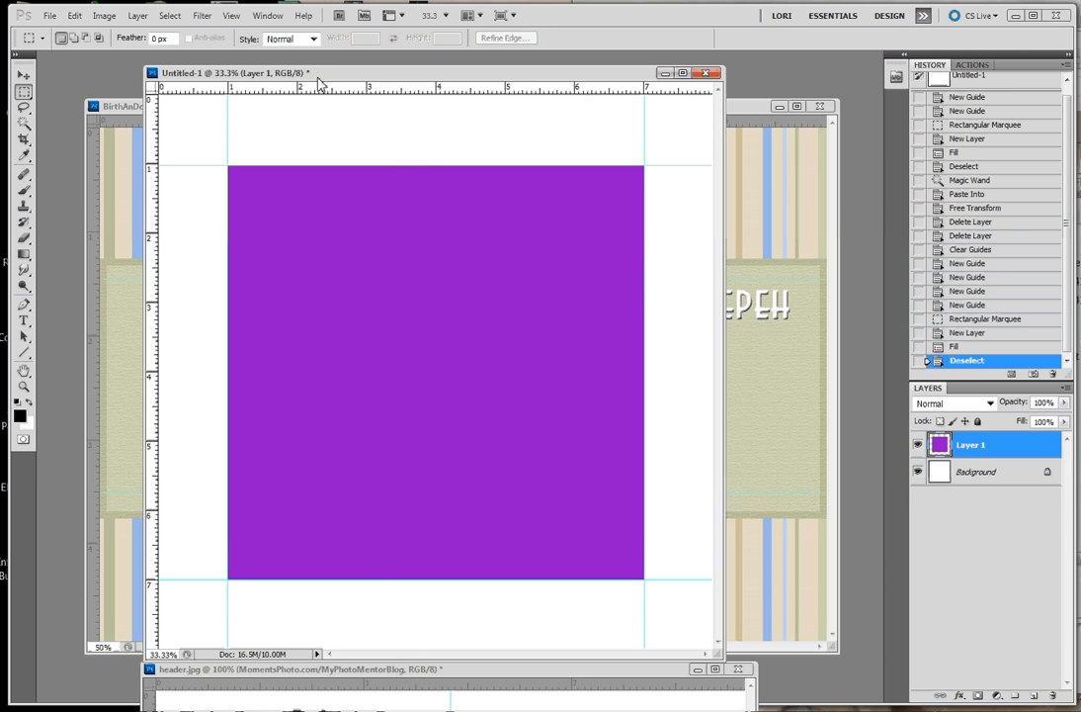
Shift the Untitled-1 window slightly aside and select the purple square with the Magic Wand
{"action": "left_click_drag", "start_coordinate": [317, 83], "coordinate": [351, 83]}
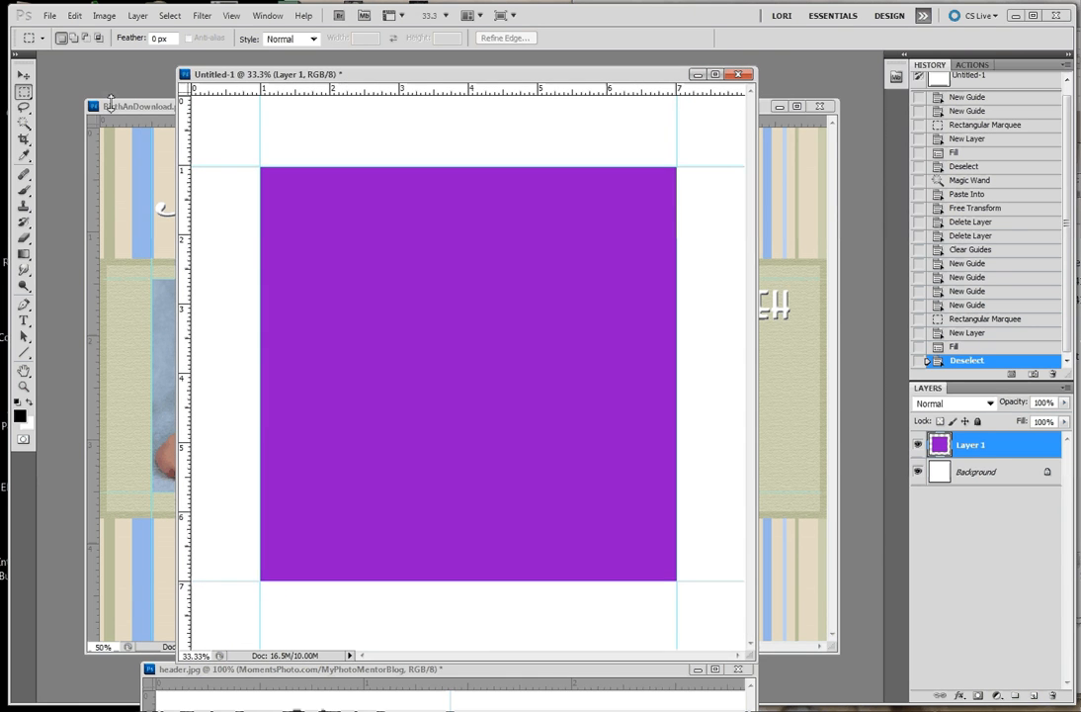
{"action": "left_click", "coordinate": [26, 124]}
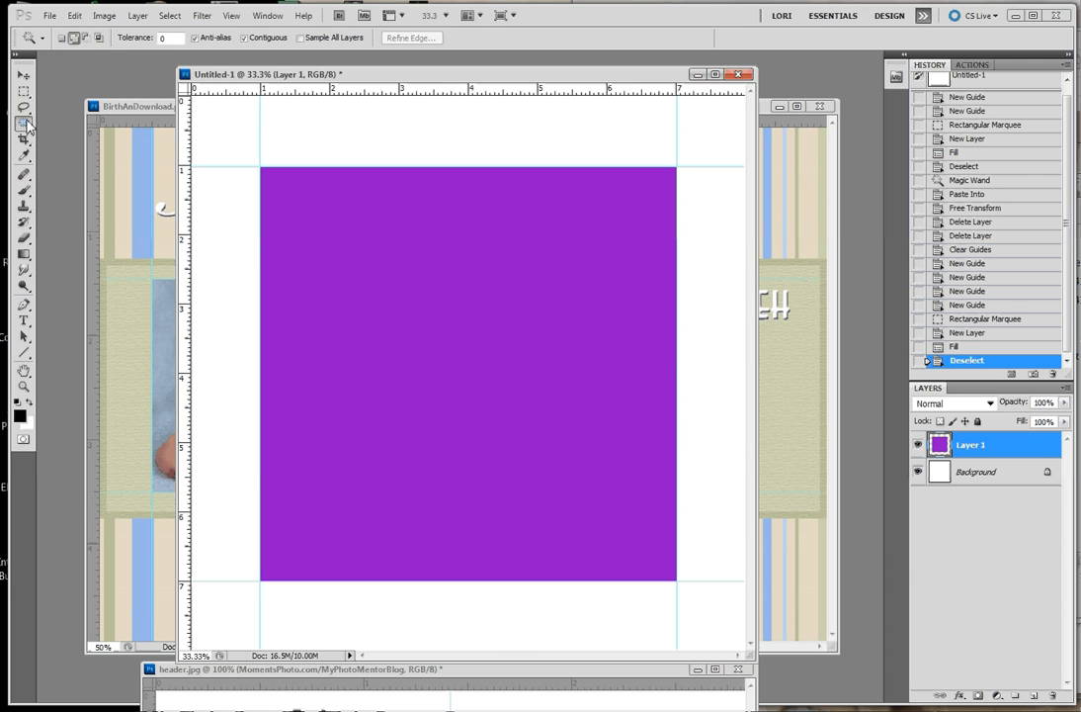
{"action": "left_click", "coordinate": [600, 370]}
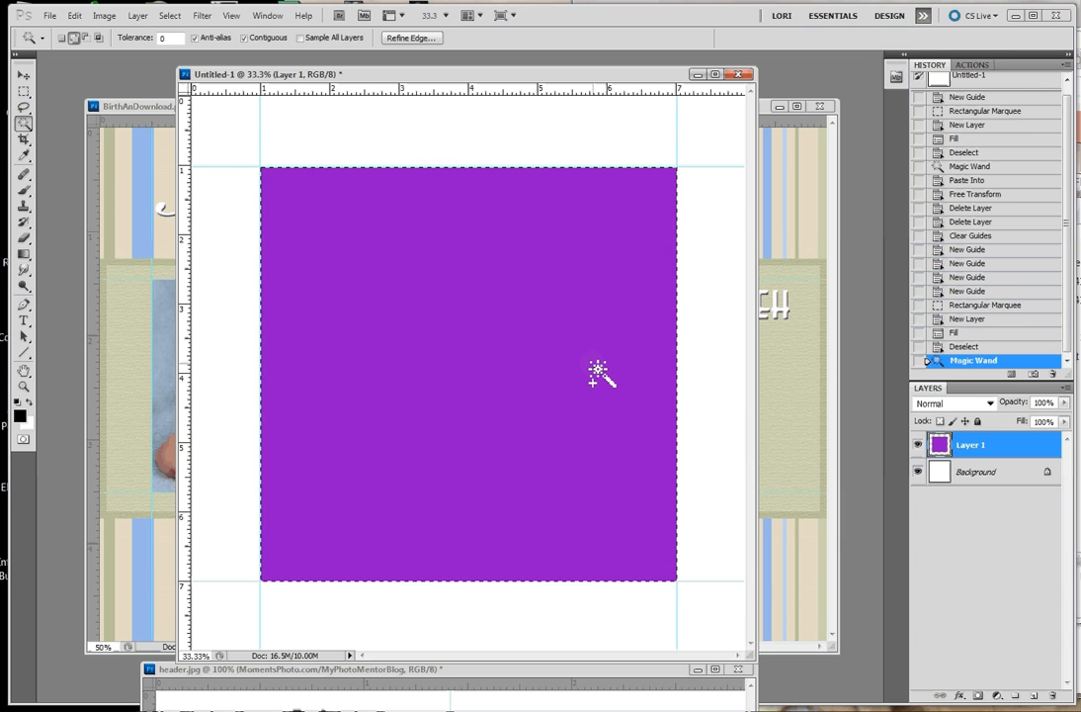
Switch to the baby photo 271620.jpg, select its entire canvas and copy it
{"action": "left_click", "coordinate": [267, 16]}
{"action": "left_click", "coordinate": [294, 537]}
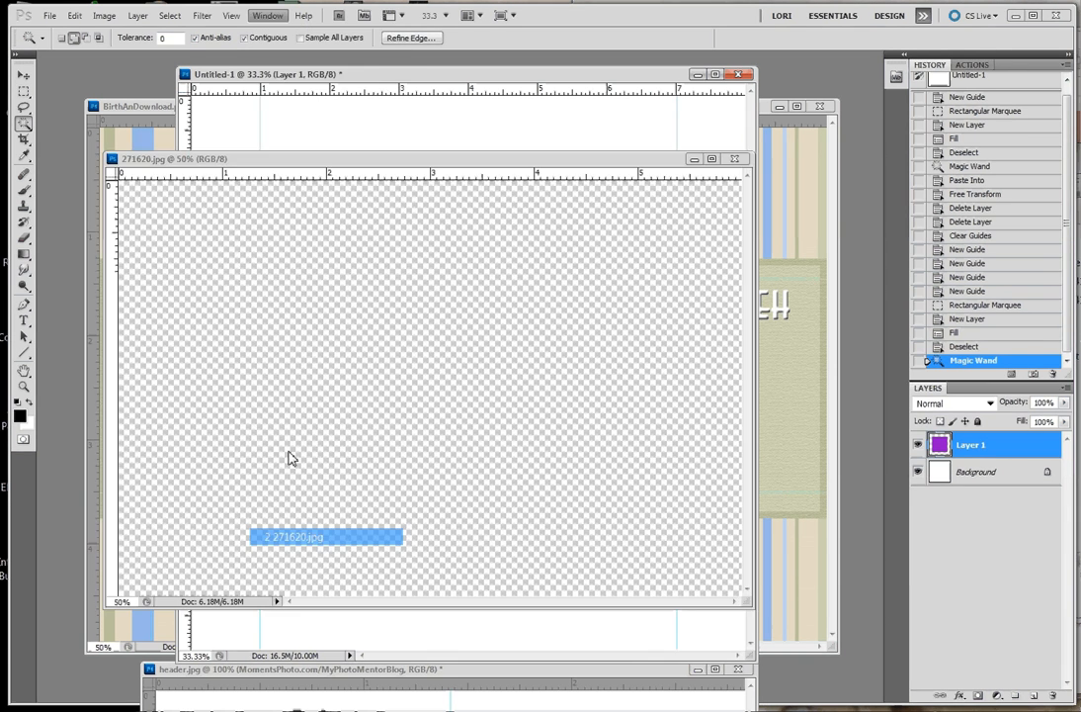
{"action": "left_click", "coordinate": [76, 16]}
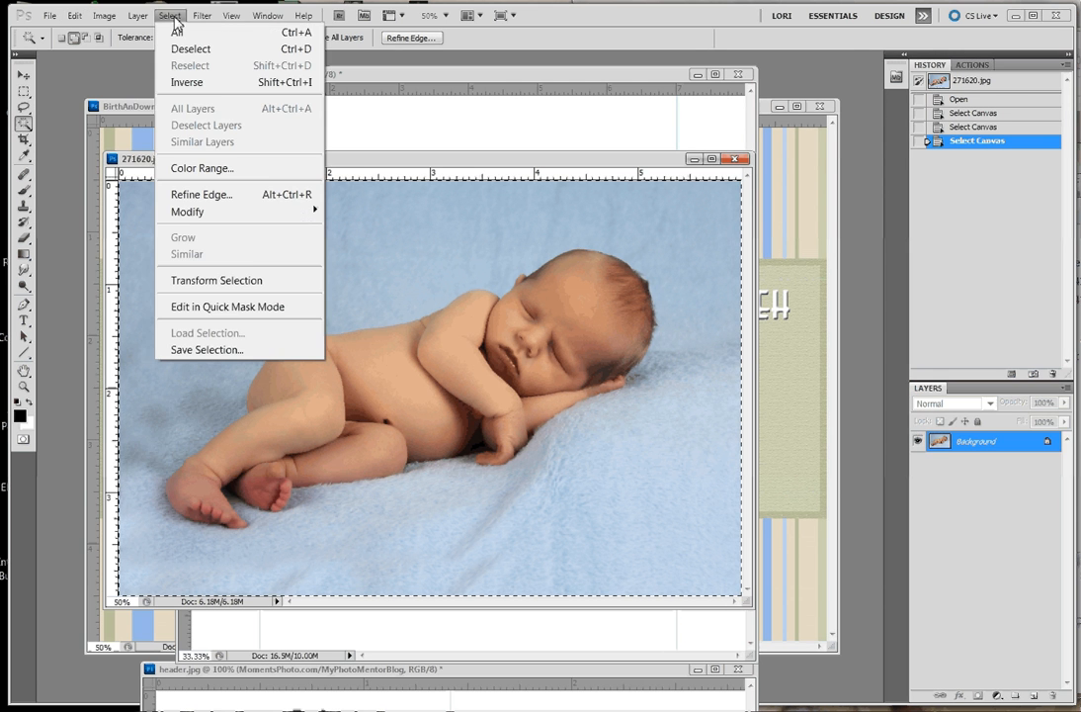
{"action": "left_click", "coordinate": [178, 31]}
{"action": "left_click", "coordinate": [74, 16]}
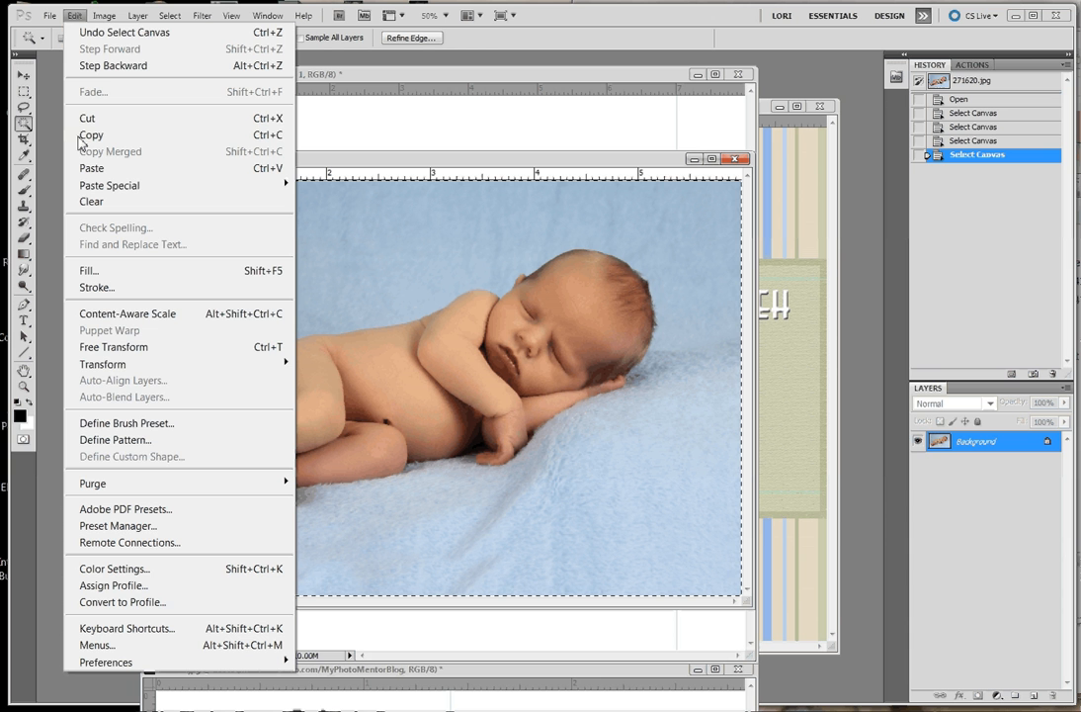
{"action": "left_click", "coordinate": [107, 136]}
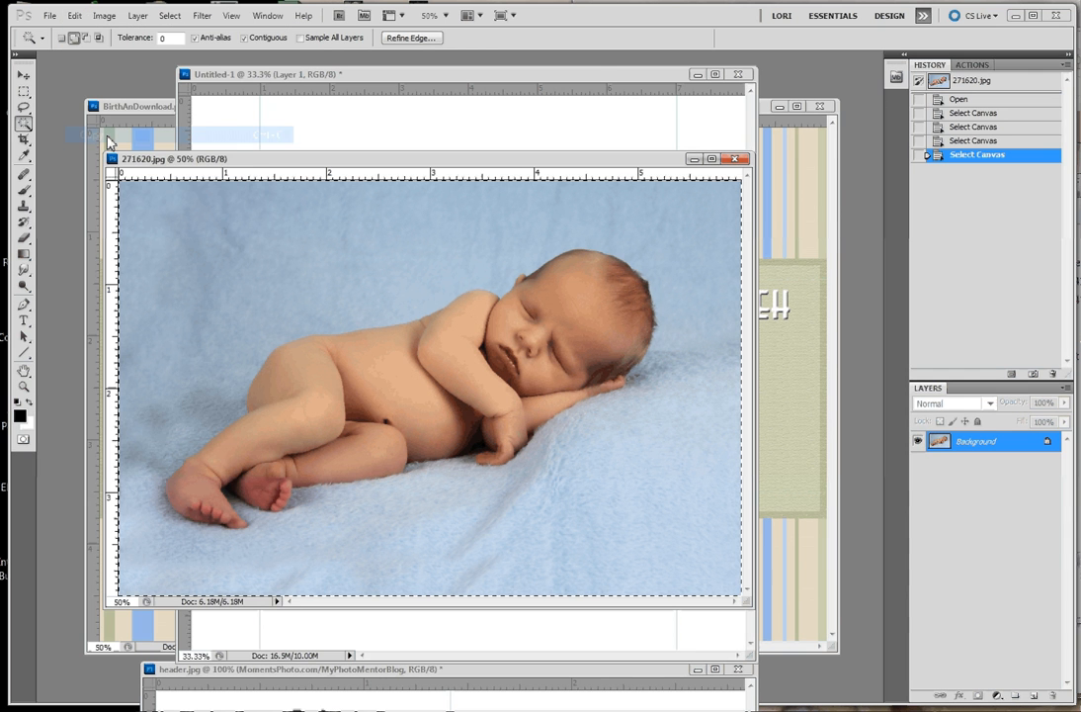
Return to Untitled-1 and paste the copied photo into the purple square selection with Paste Into
{"action": "left_click", "coordinate": [599, 79]}
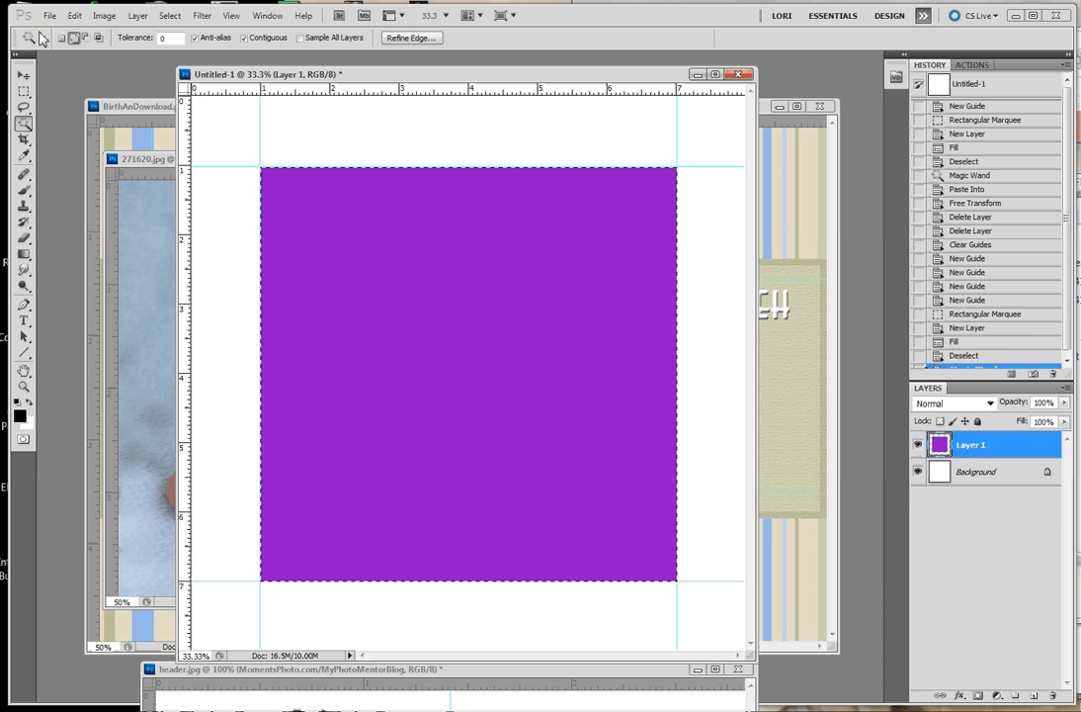
{"action": "left_click", "coordinate": [74, 16]}
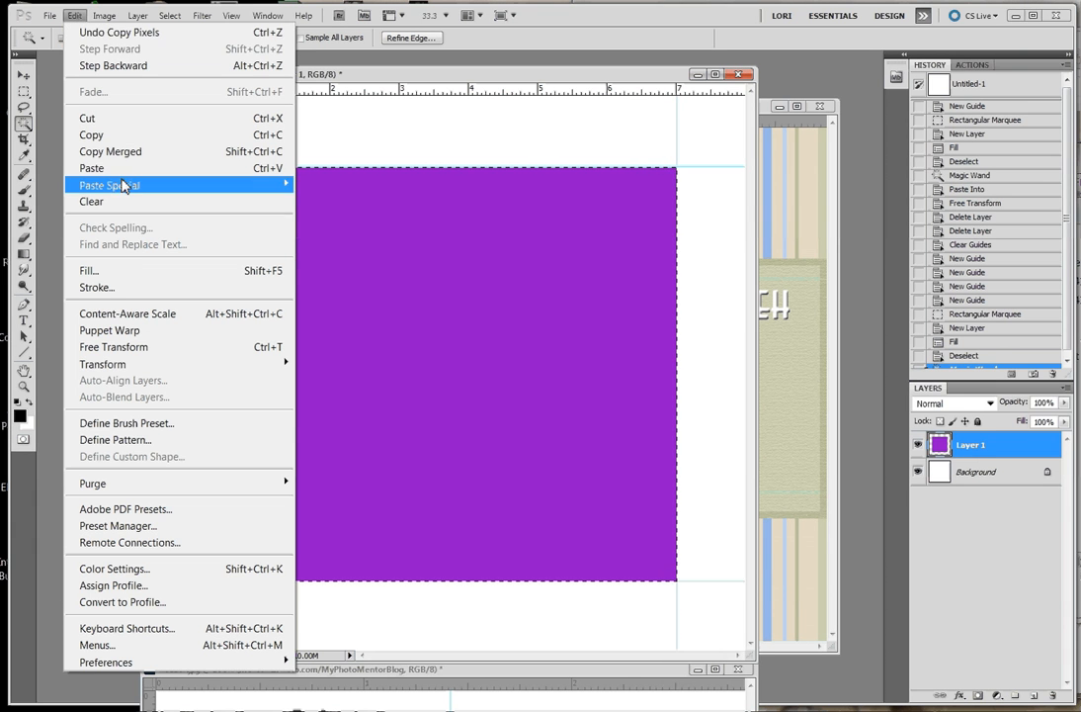
{"action": "mouse_move", "coordinate": [125, 191]}
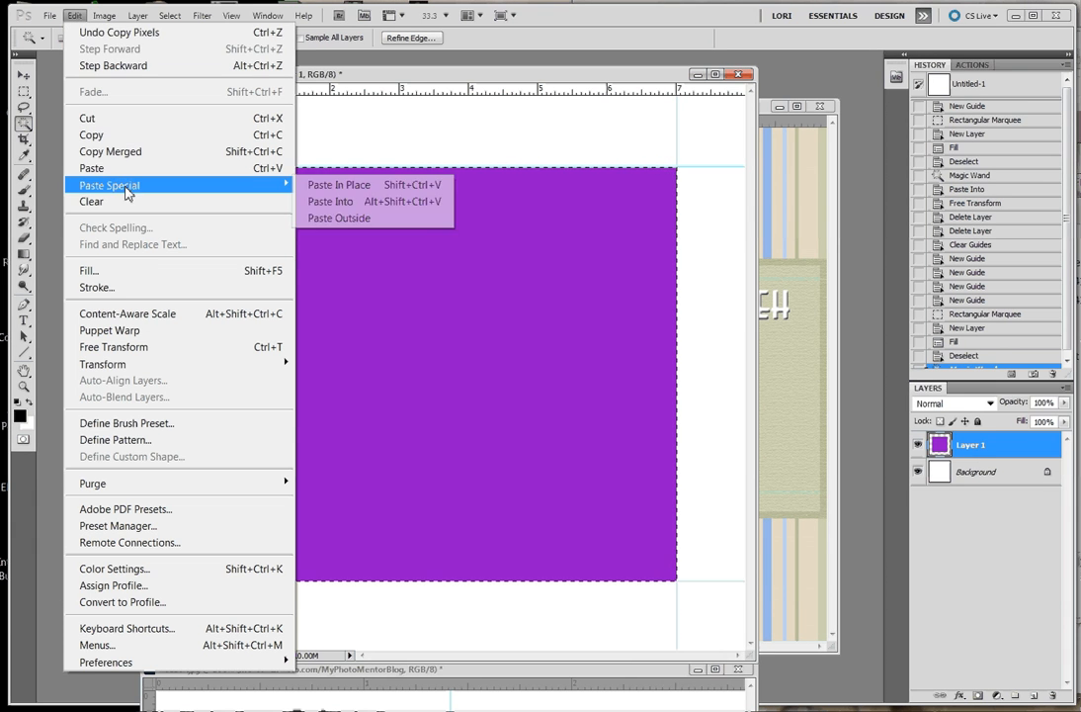
{"action": "left_click", "coordinate": [407, 204]}
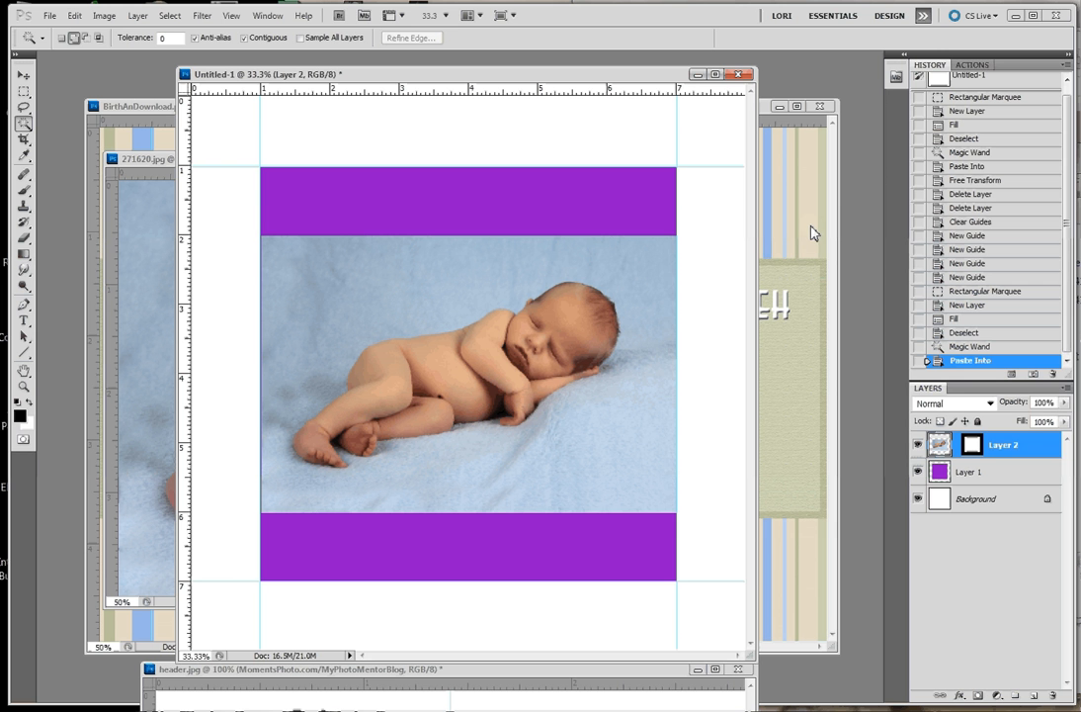
{"action": "key", "text": "ctrl+t"}
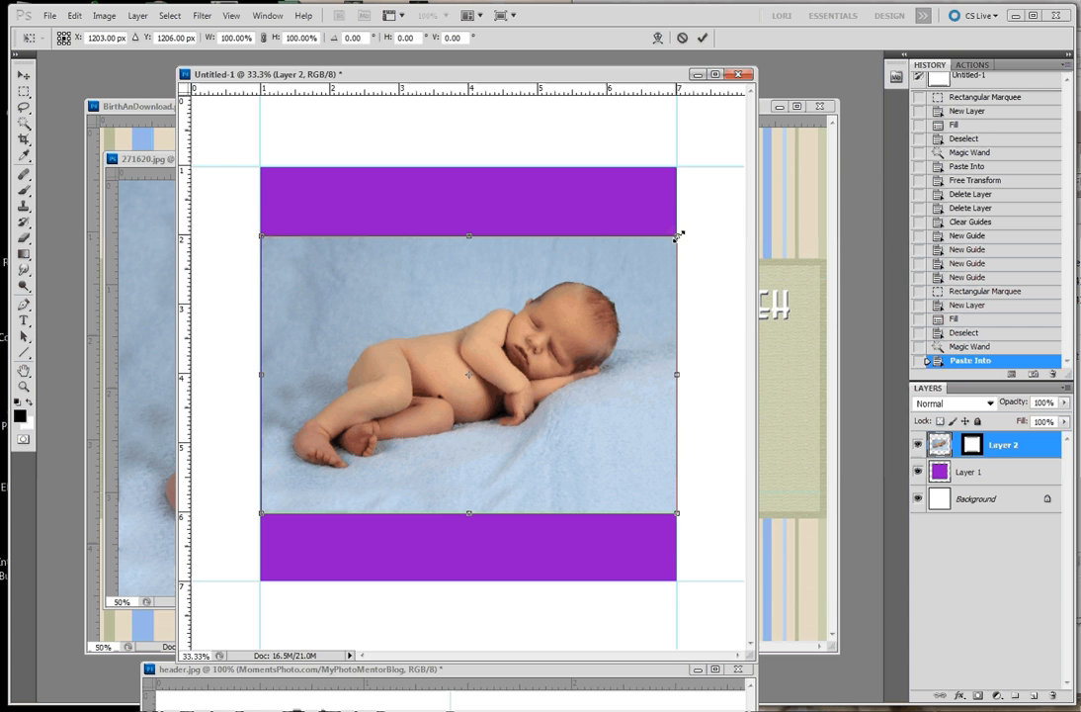
{"action": "left_click_drag", "start_coordinate": [679, 236], "coordinate": [478, 301]}
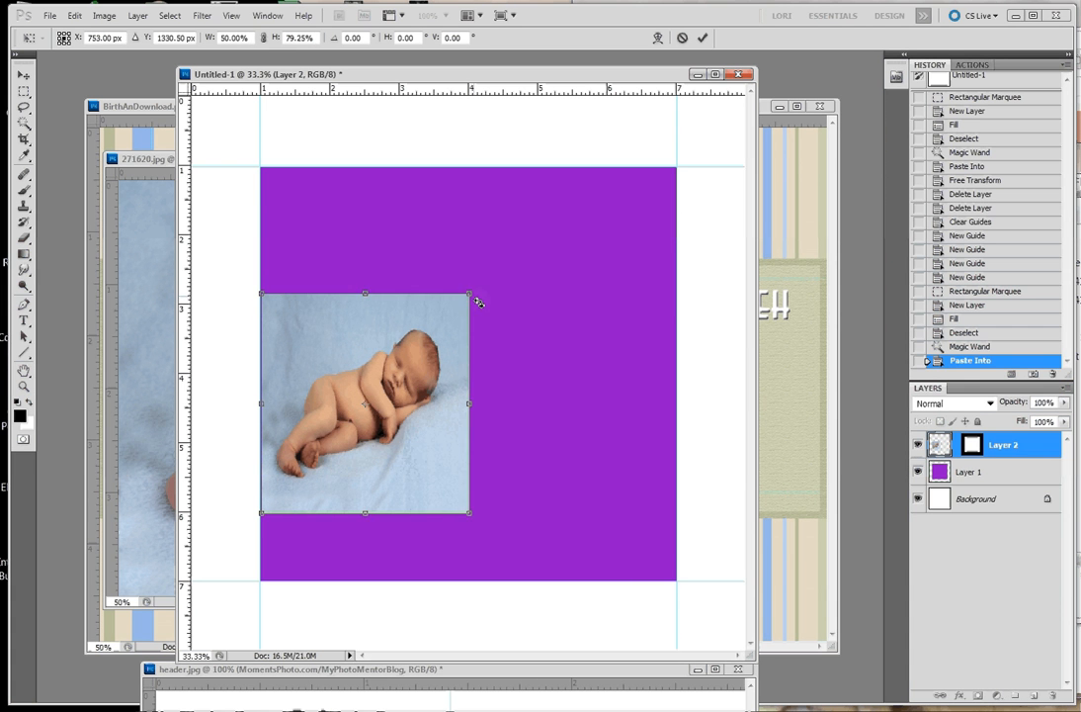
{"action": "key", "text": "Escape"}
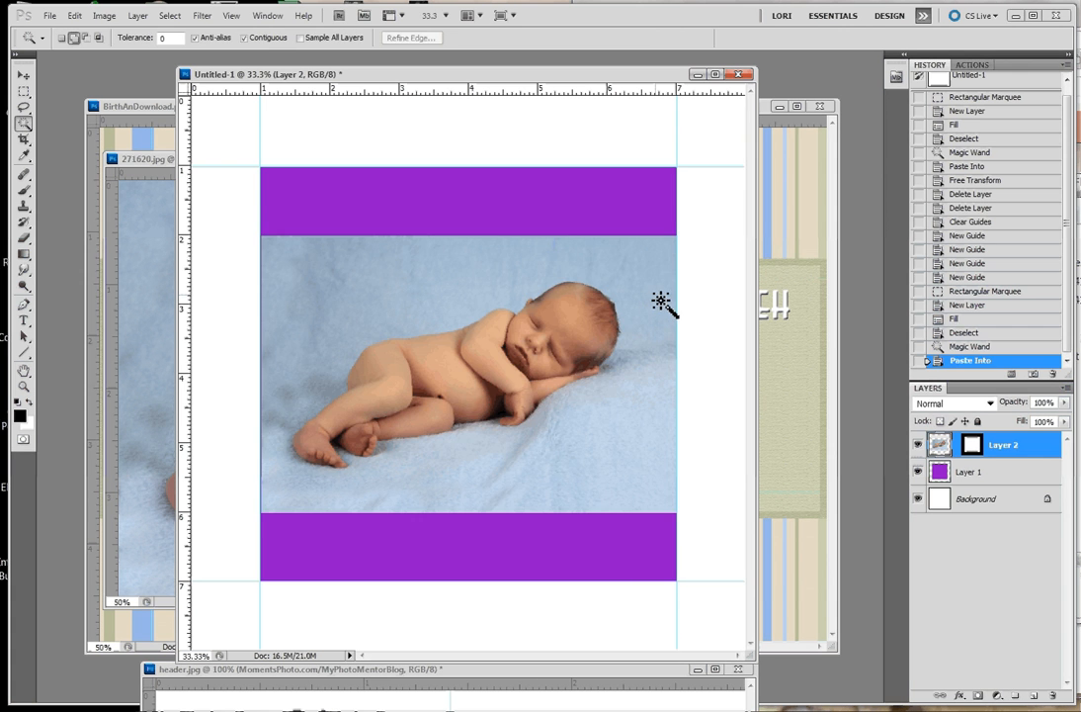
Free Transform the pasted photo to about 209% proportionally, reposition it to fill the whole square, and apply the transform
{"action": "key", "text": "ctrl+t"}
{"action": "left_click_drag", "start_coordinate": [678, 238], "coordinate": [907, 100]}
{"action": "left_click_drag", "start_coordinate": [260, 512], "coordinate": [2, 682]}
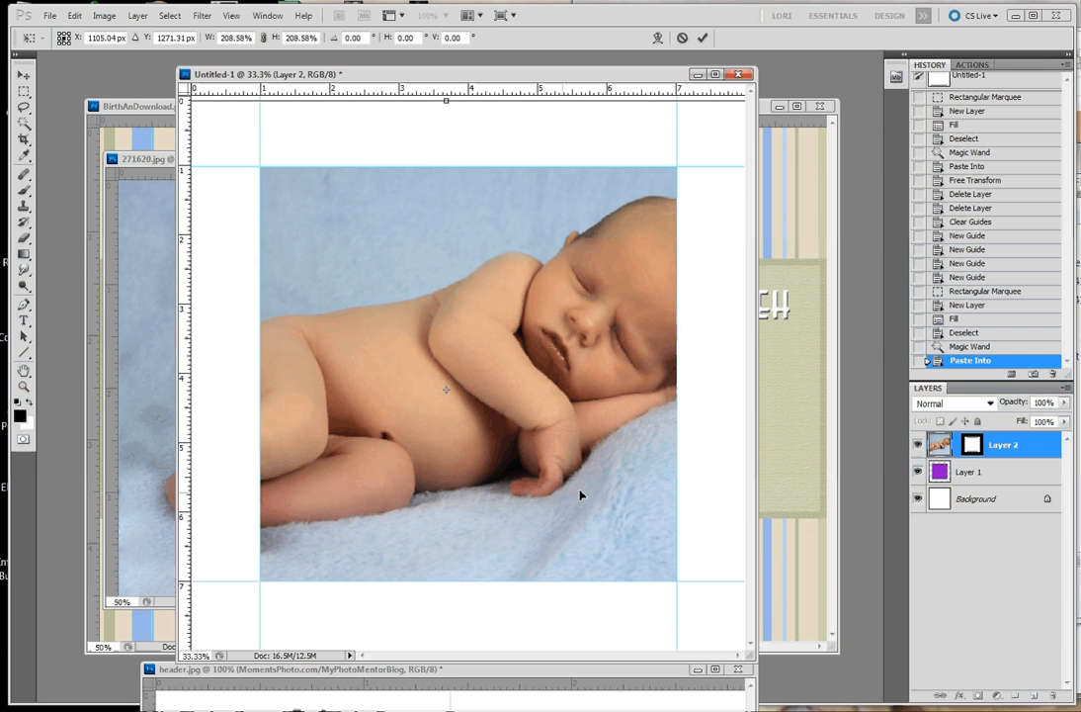
{"action": "left_click_drag", "start_coordinate": [646, 494], "coordinate": [594, 507]}
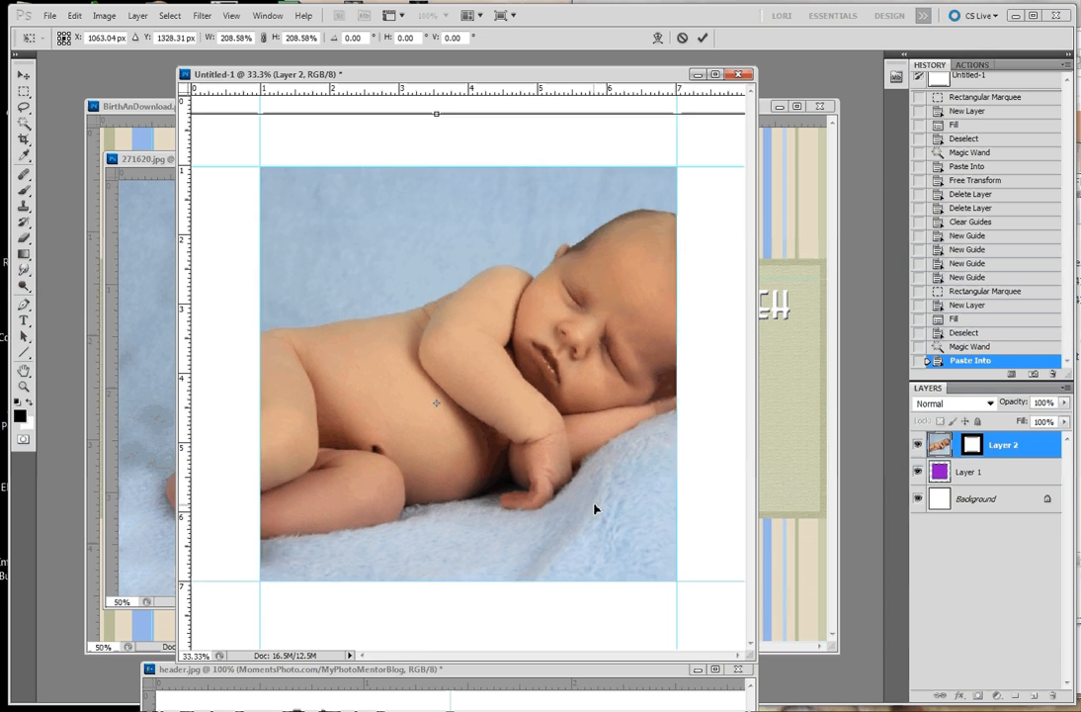
{"action": "key", "text": "w"}
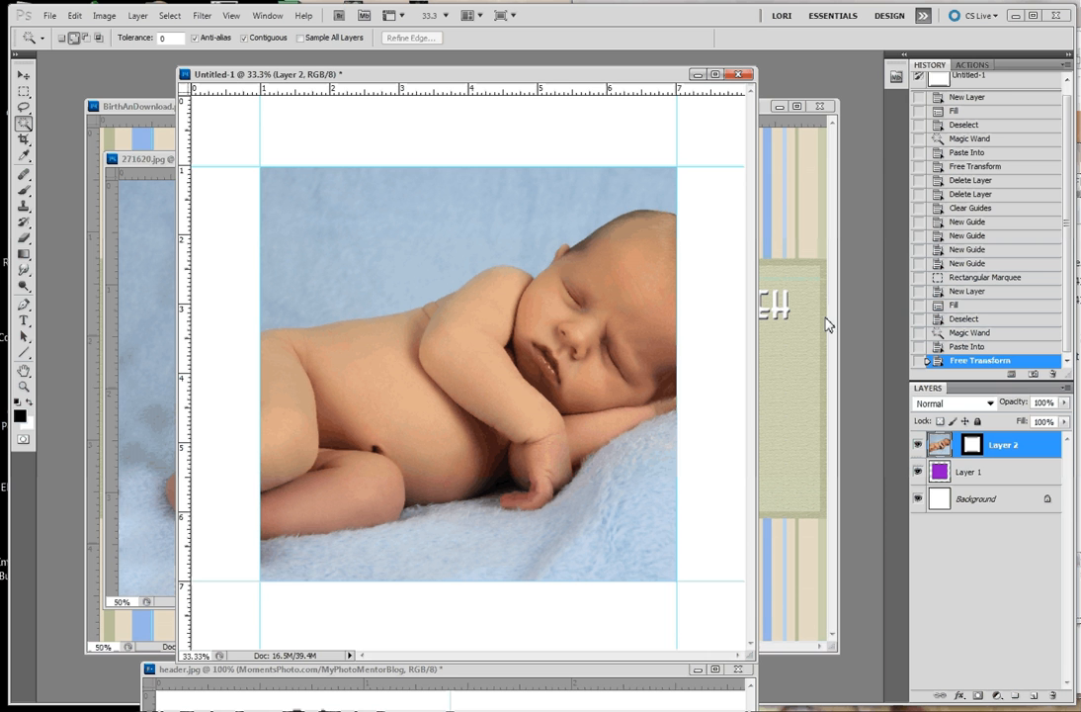
Minimize the Untitled-1 and 271620.jpg documents, leaving the BirthAnDownload.psd template in front
{"action": "left_click_drag", "start_coordinate": [697, 79], "coordinate": [703, 82]}
{"action": "left_click", "coordinate": [698, 78]}
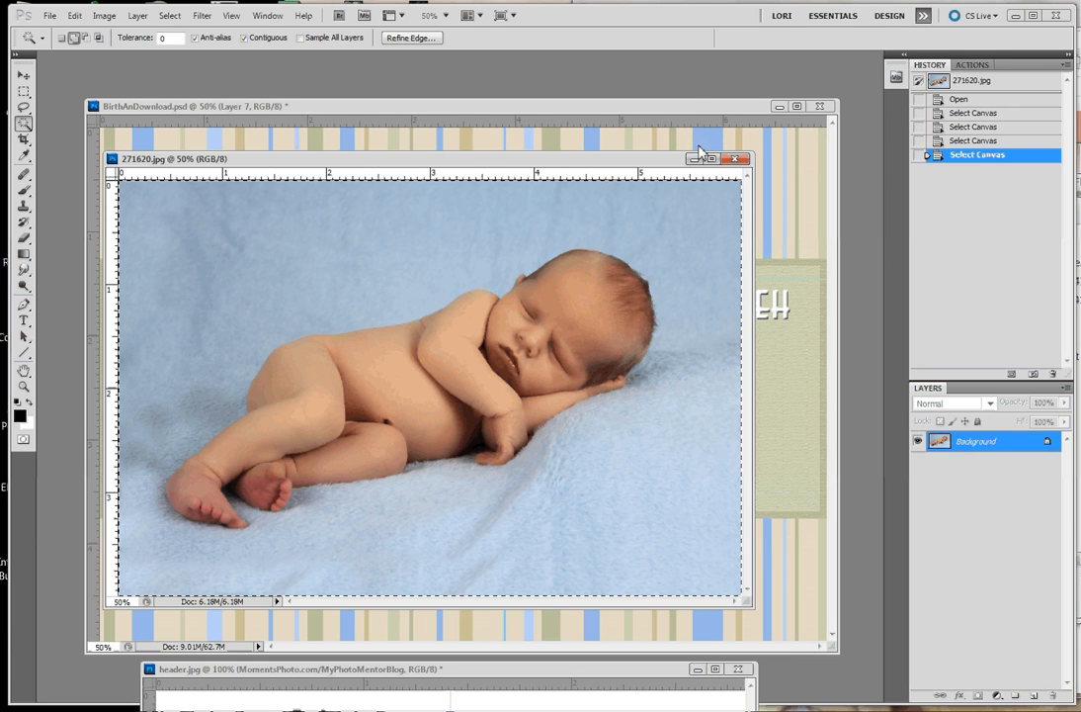
{"action": "left_click", "coordinate": [696, 158]}
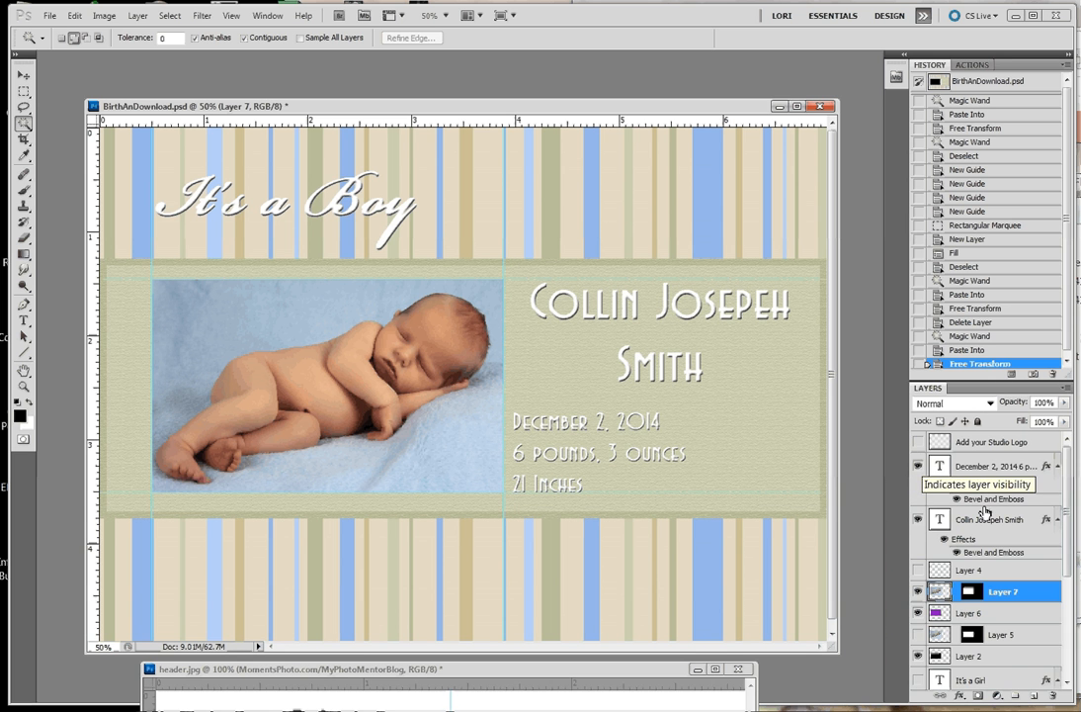
Hide the baby photo on Layer 7 of BirthAnDownload.psd and look through the template's lower layers
{"action": "left_click_drag", "start_coordinate": [1065, 494], "coordinate": [1076, 589]}
{"action": "scroll", "coordinate": [972, 531], "scroll_direction": "up", "scroll_amount": 3}
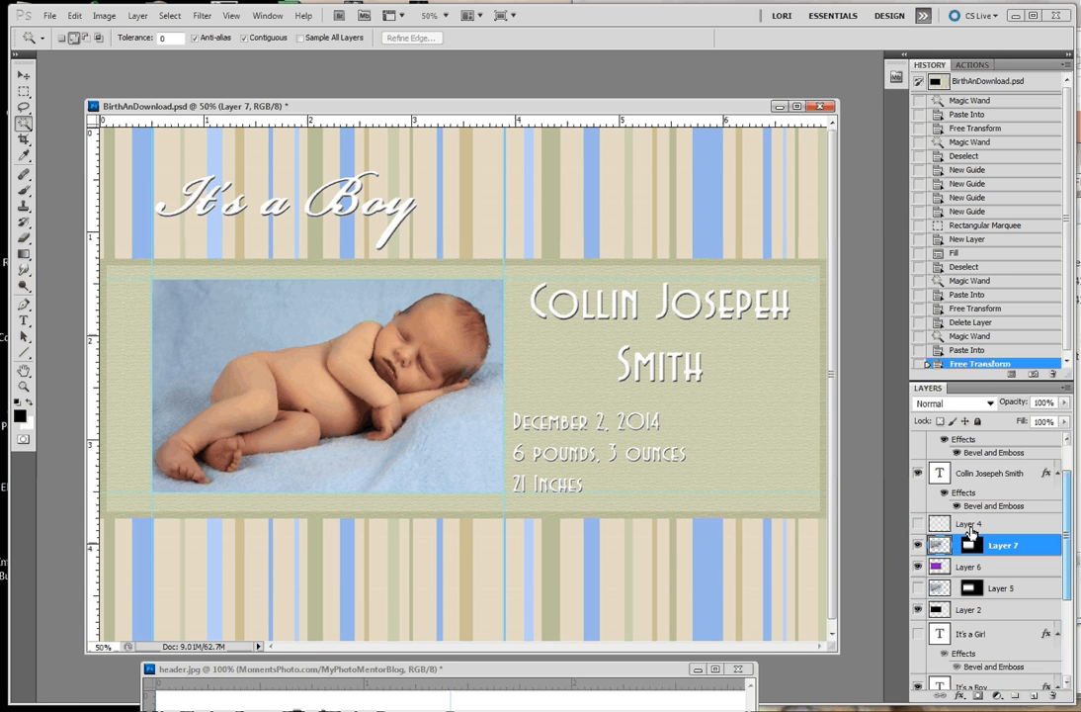
{"action": "left_click", "coordinate": [917, 545]}
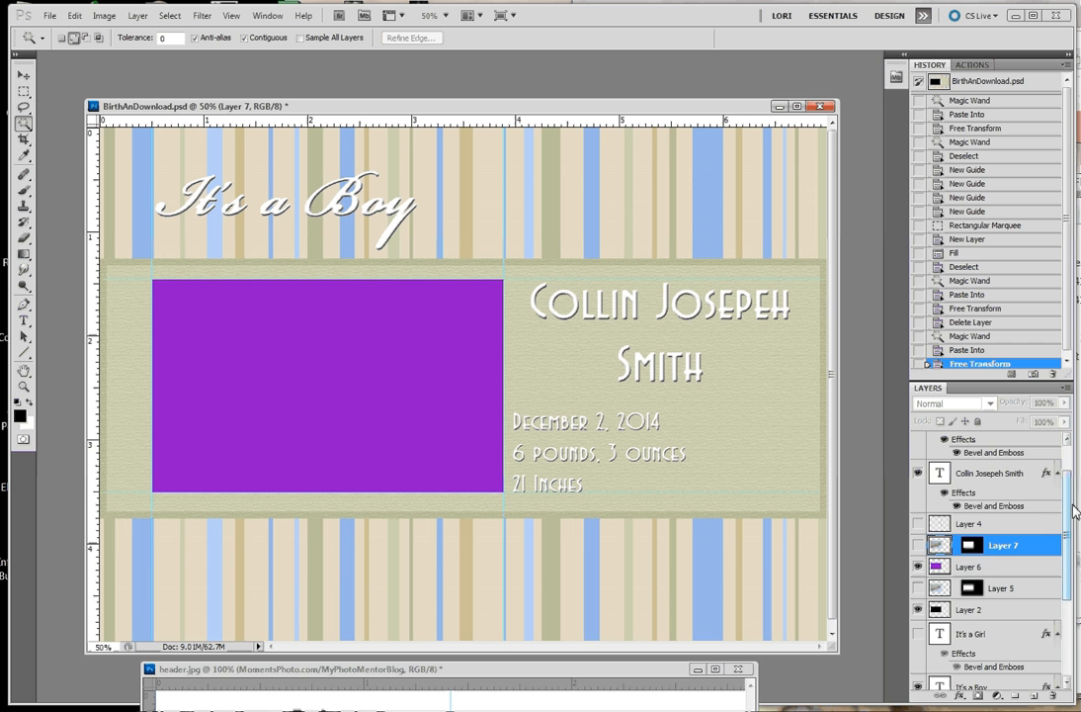
{"action": "left_click", "coordinate": [1072, 632]}
{"action": "left_click", "coordinate": [1071, 632]}
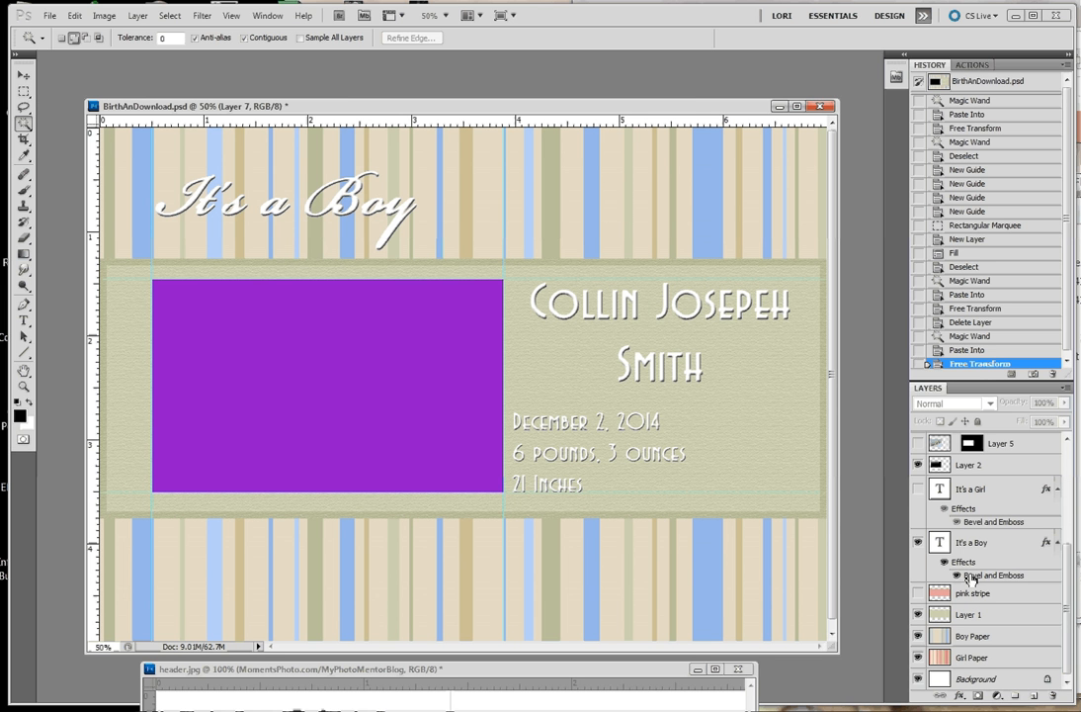
Switch the template to the girl version by hiding Boy Paper and the It's a Boy text and showing pink stripe and It's a Girl
{"action": "left_click", "coordinate": [918, 636]}
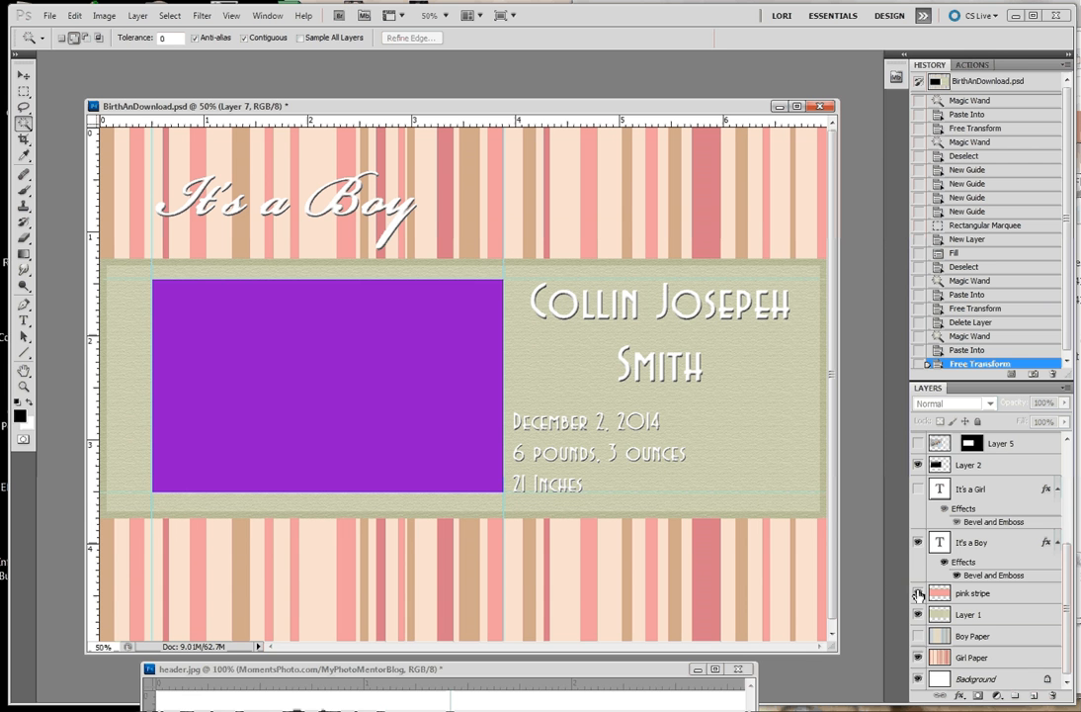
{"action": "left_click", "coordinate": [918, 593]}
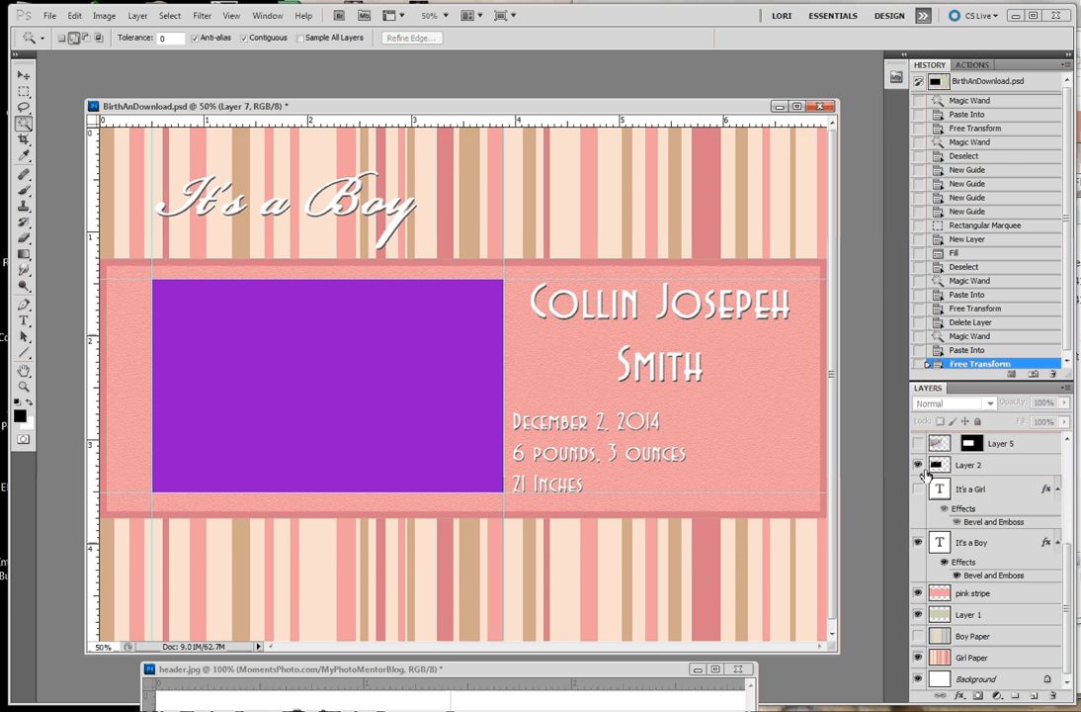
{"action": "left_click", "coordinate": [917, 543]}
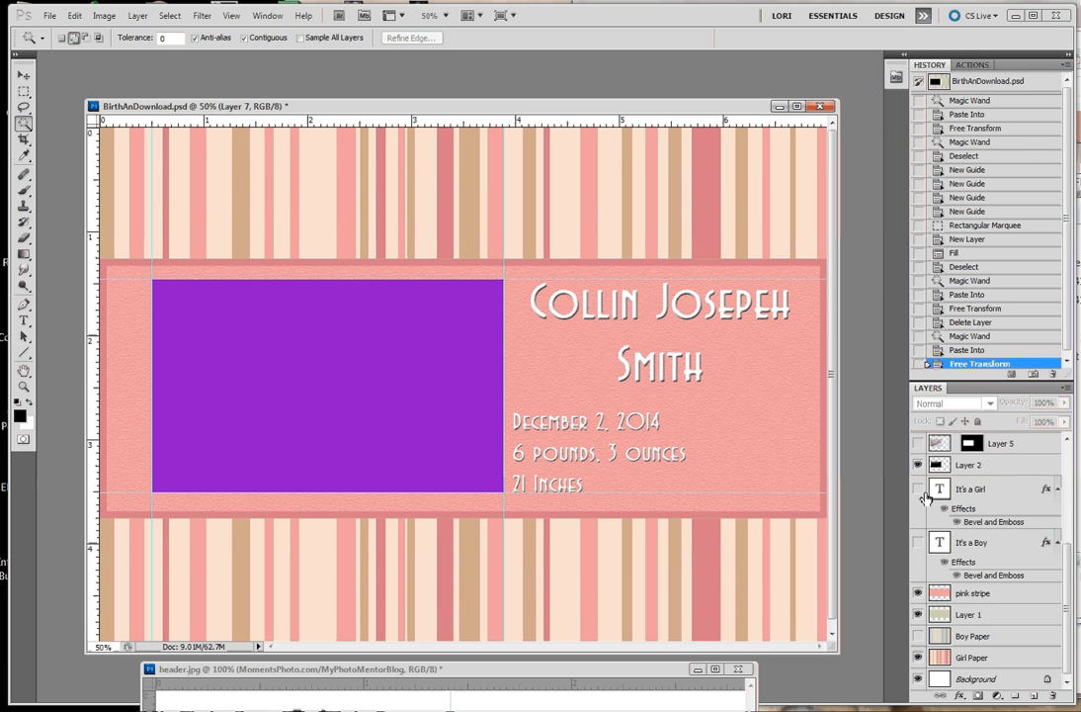
{"action": "left_click", "coordinate": [918, 488]}
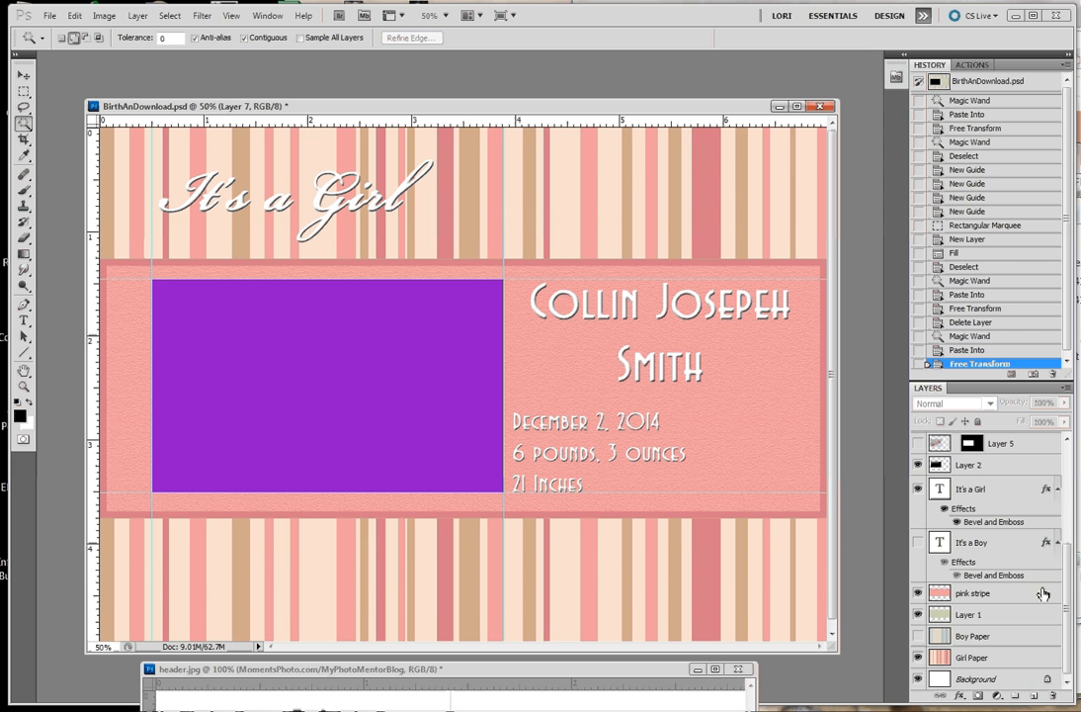
Restore the boy version by showing Boy Paper and the It's a Boy text and hiding pink stripe and It's a Girl
{"action": "mouse_move", "coordinate": [1065, 600]}
{"action": "left_mouse_down"}
{"action": "mouse_move", "coordinate": [1063, 547]}
{"action": "mouse_move", "coordinate": [1072, 589]}
{"action": "left_mouse_up"}
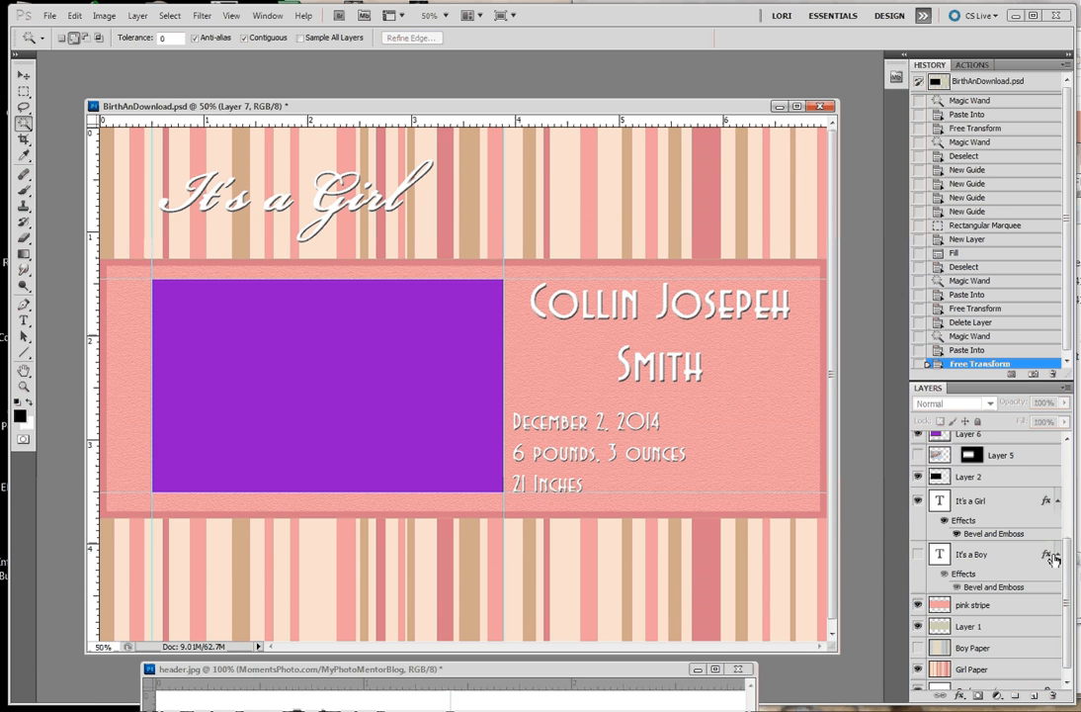
{"action": "left_click", "coordinate": [919, 645]}
{"action": "left_click", "coordinate": [918, 604]}
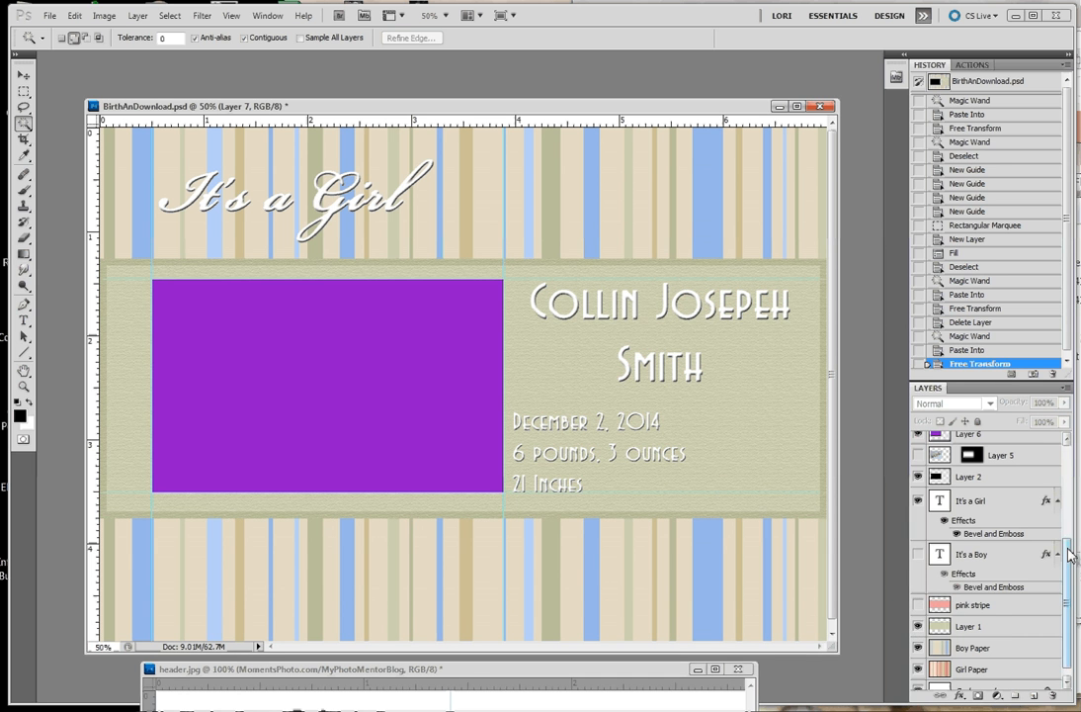
{"action": "left_click_drag", "start_coordinate": [1067, 556], "coordinate": [1071, 499]}
{"action": "left_click", "coordinate": [918, 610]}
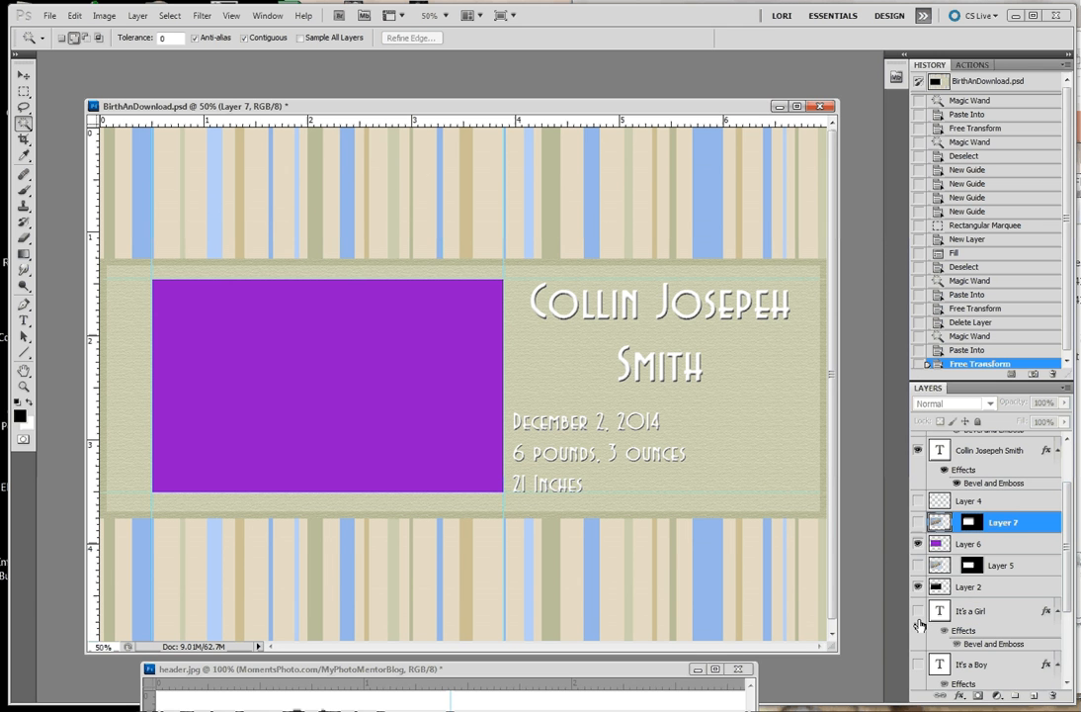
{"action": "left_click", "coordinate": [918, 665]}
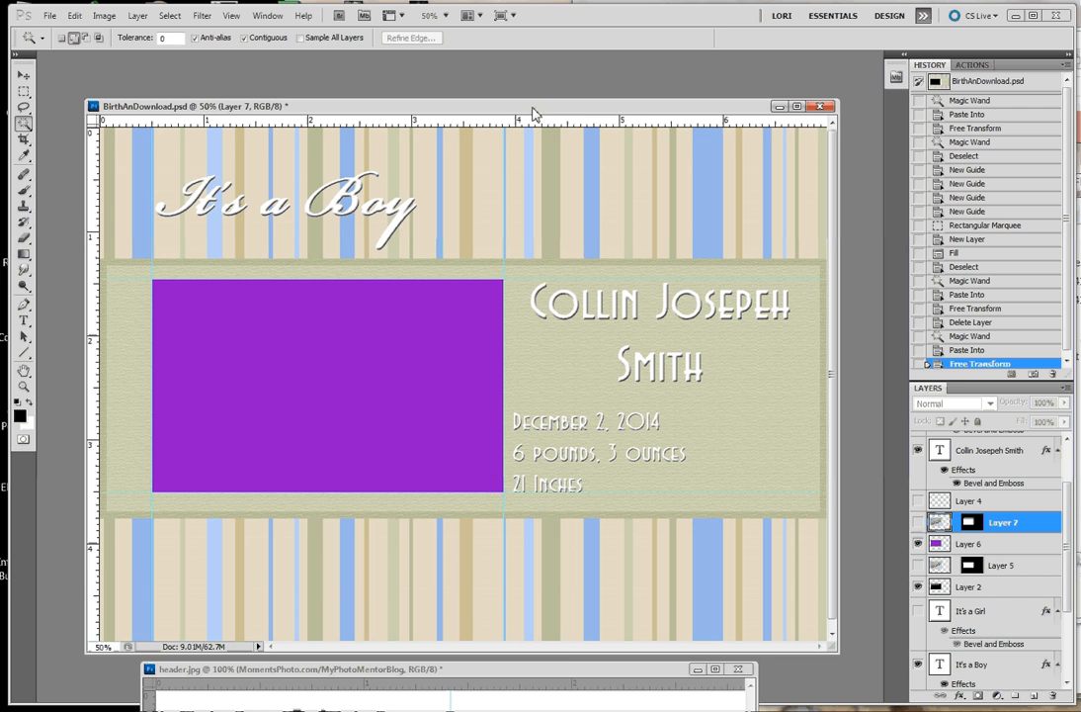
Try a Magic Wand selection on the purple rectangle with the baby's name text layer active, and clear the selection
{"action": "left_click_drag", "start_coordinate": [532, 114], "coordinate": [549, 97]}
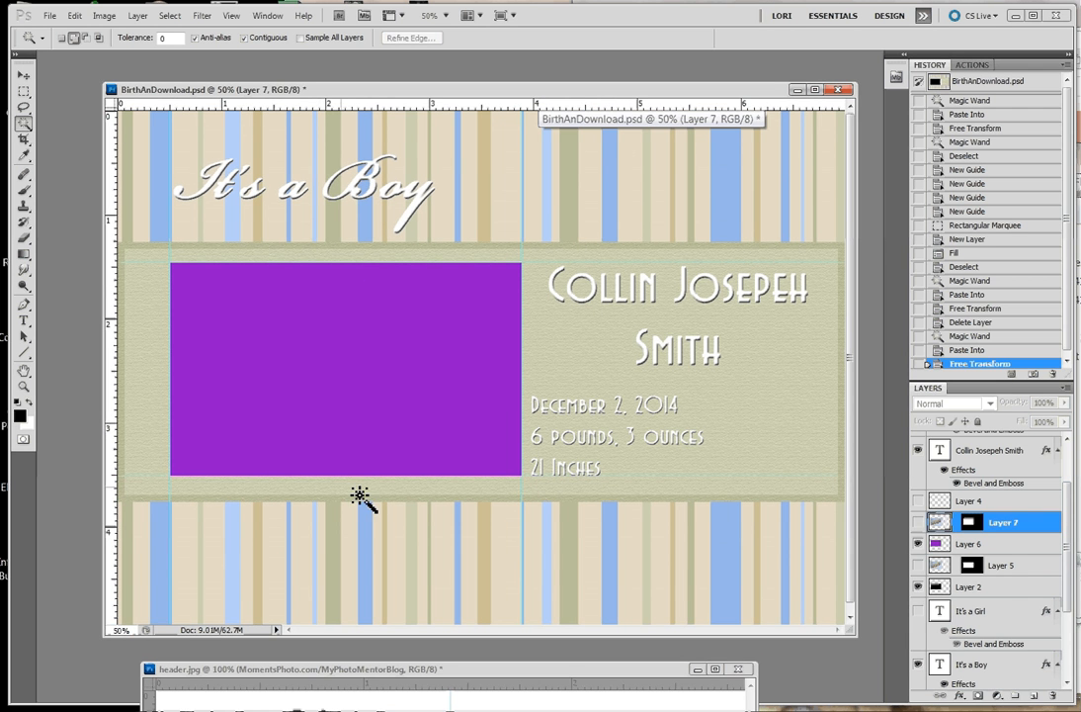
{"action": "left_click", "coordinate": [918, 587]}
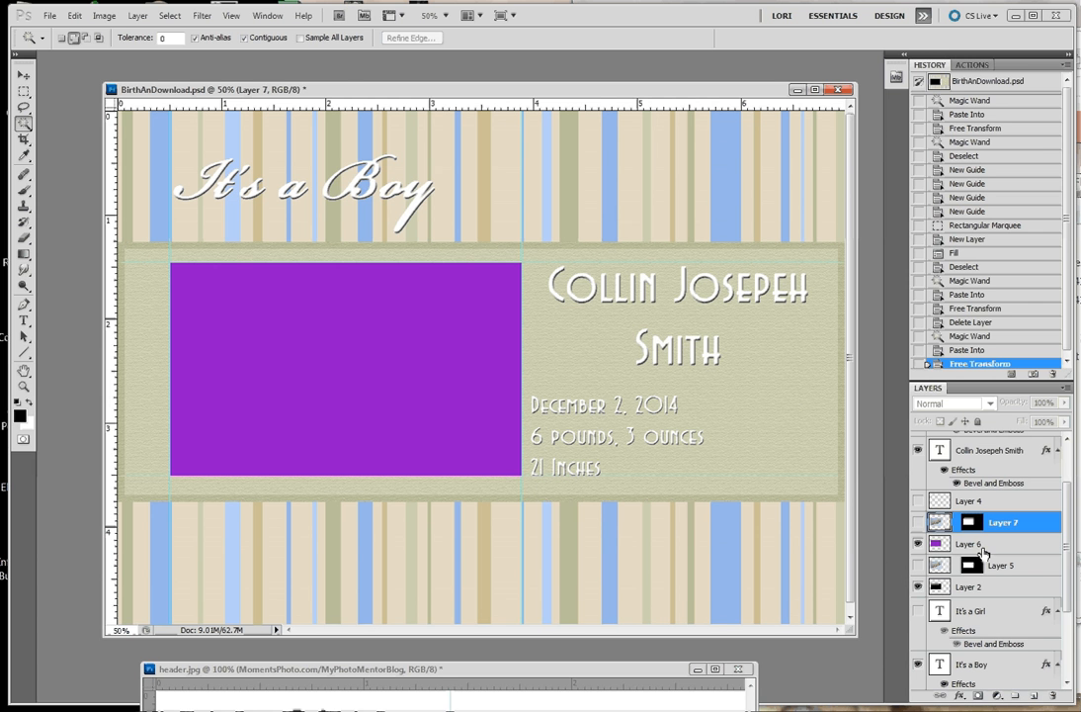
{"action": "left_click", "coordinate": [990, 445]}
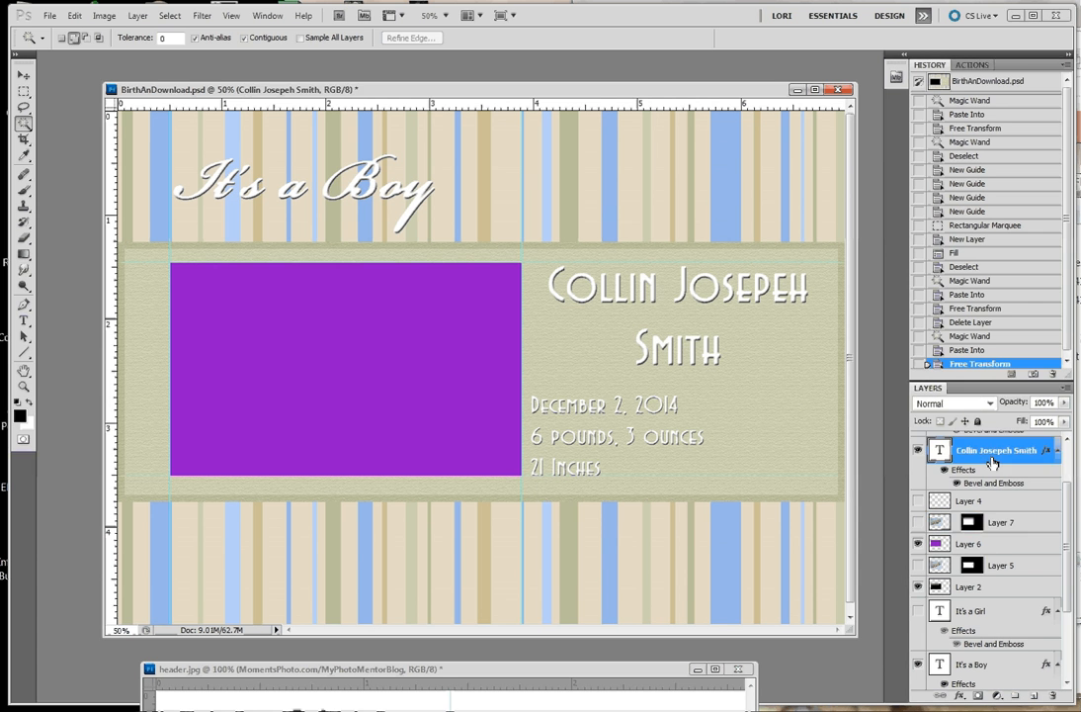
{"action": "left_click", "coordinate": [413, 407]}
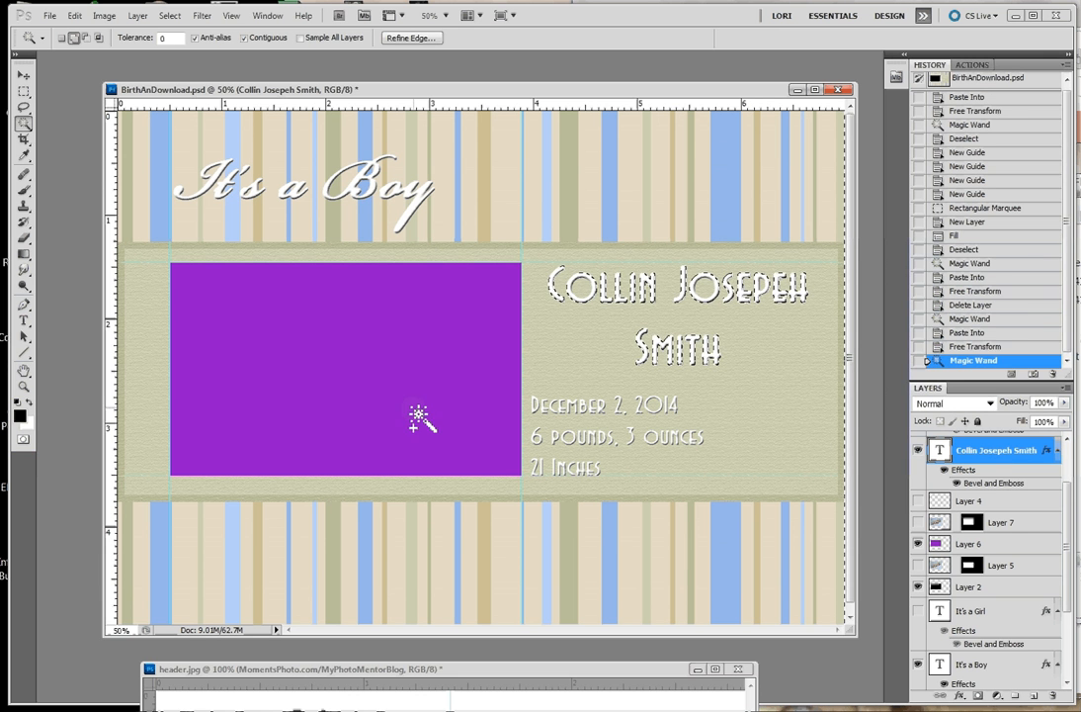
{"action": "key", "text": "ctrl+d"}
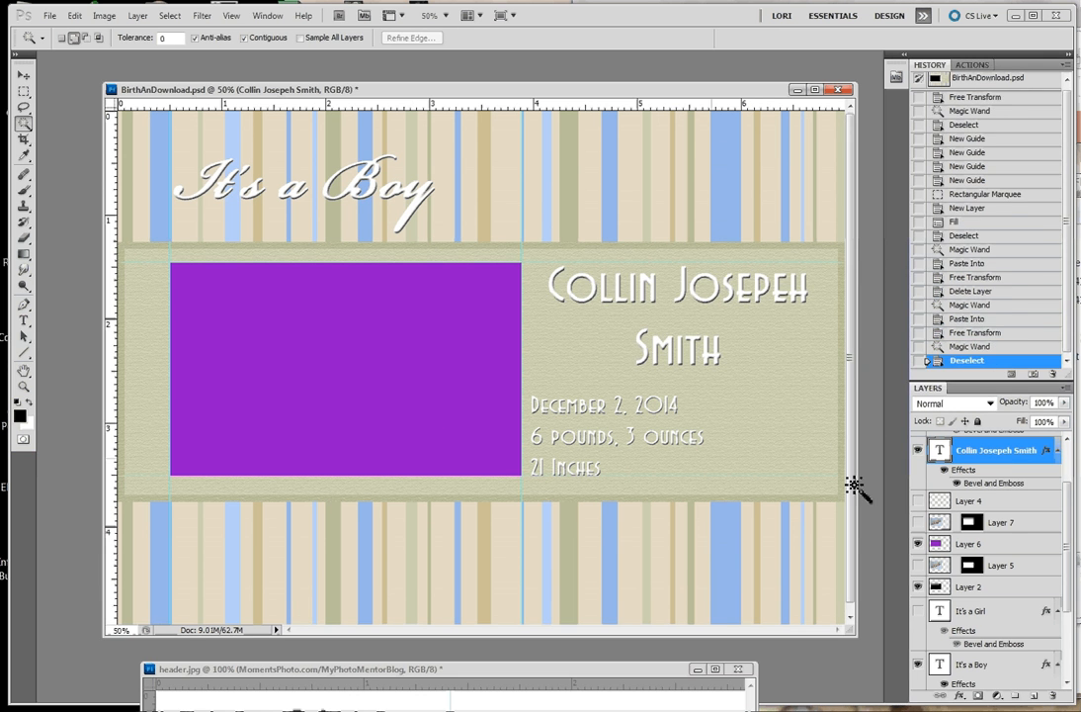
Select the purple rectangle on Layer 6 with the Magic Wand and place the copied baby photo inside it using Paste Into
{"action": "left_click", "coordinate": [1007, 548]}
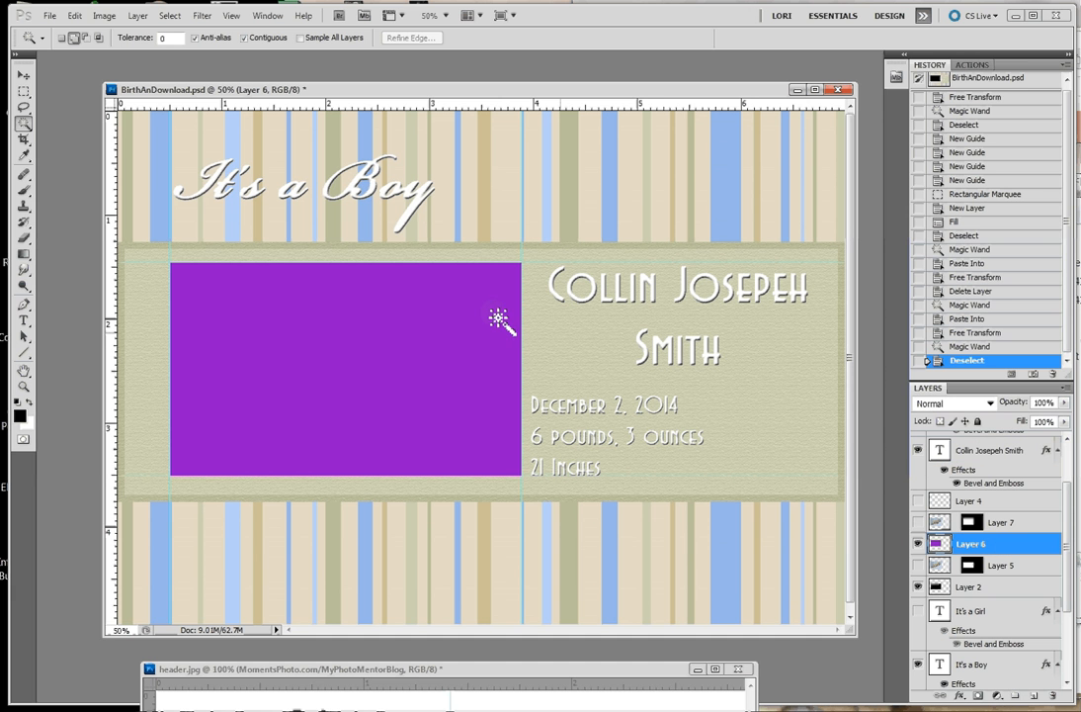
{"action": "left_click", "coordinate": [406, 375]}
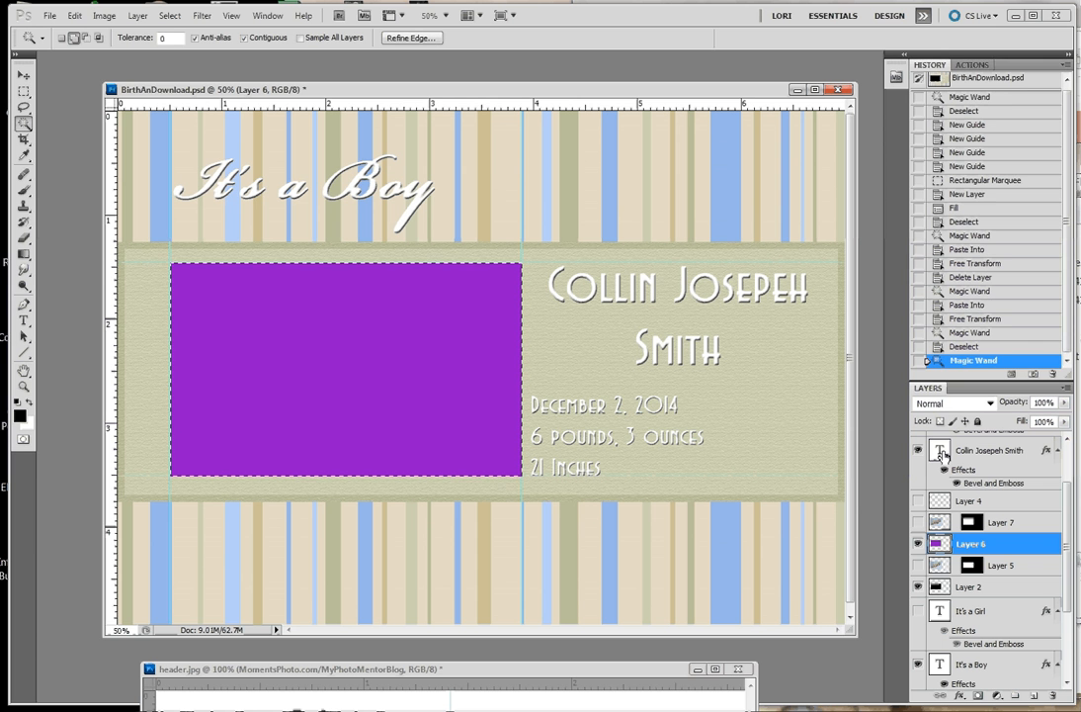
{"action": "left_click", "coordinate": [77, 16]}
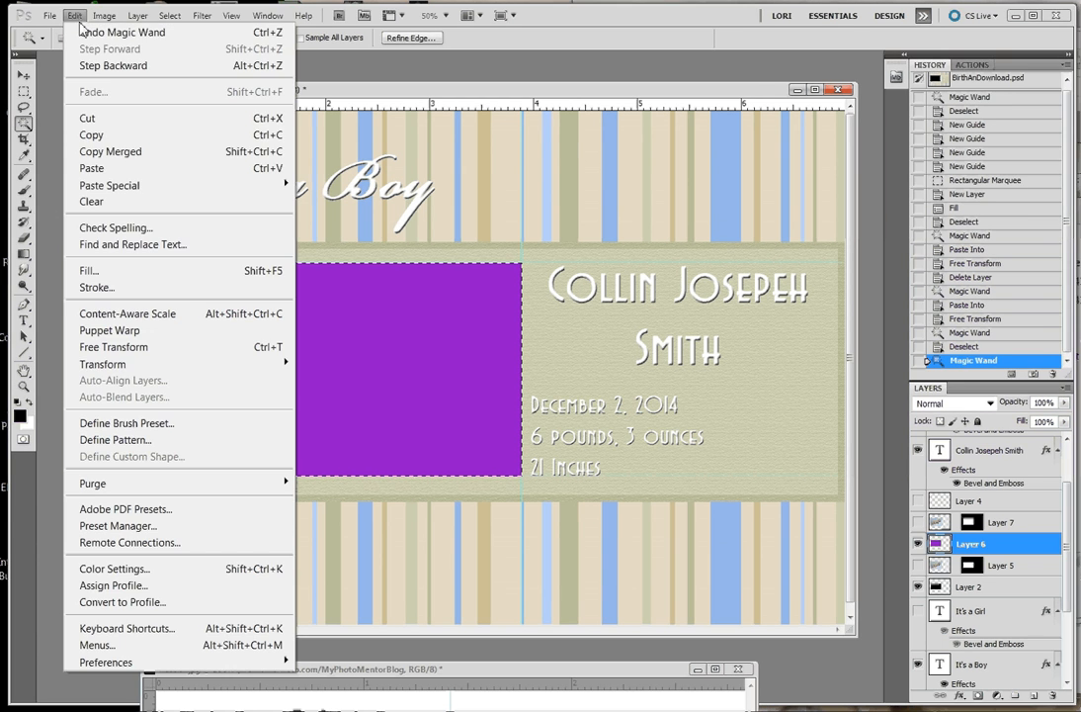
{"action": "mouse_move", "coordinate": [267, 186]}
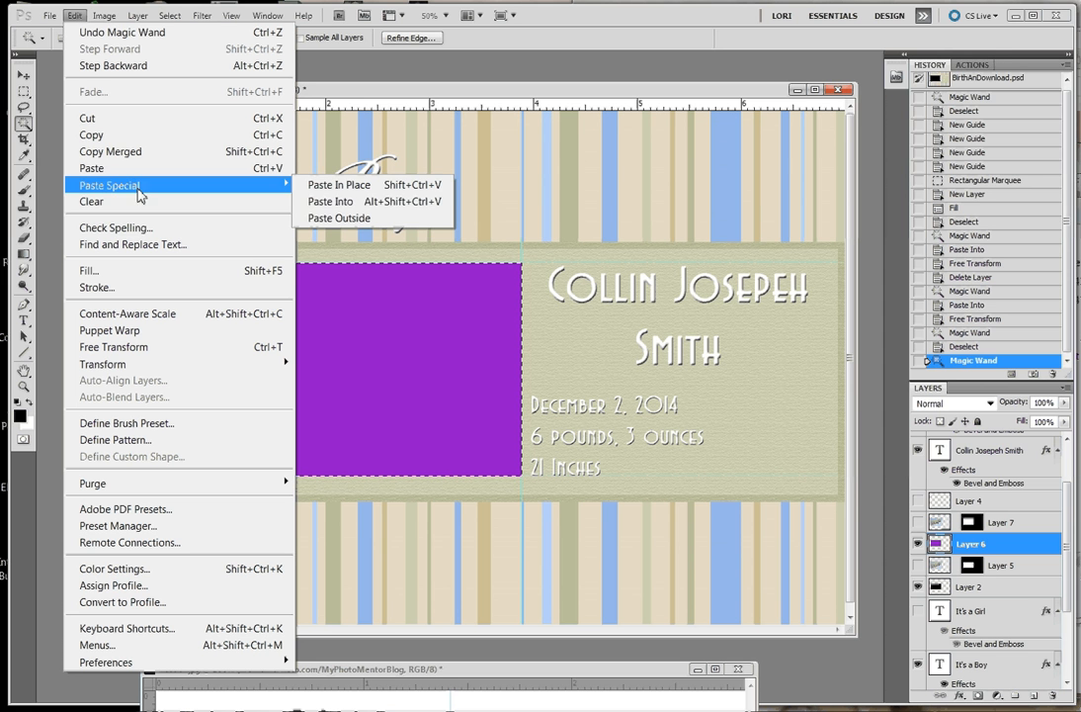
{"action": "left_click", "coordinate": [331, 201]}
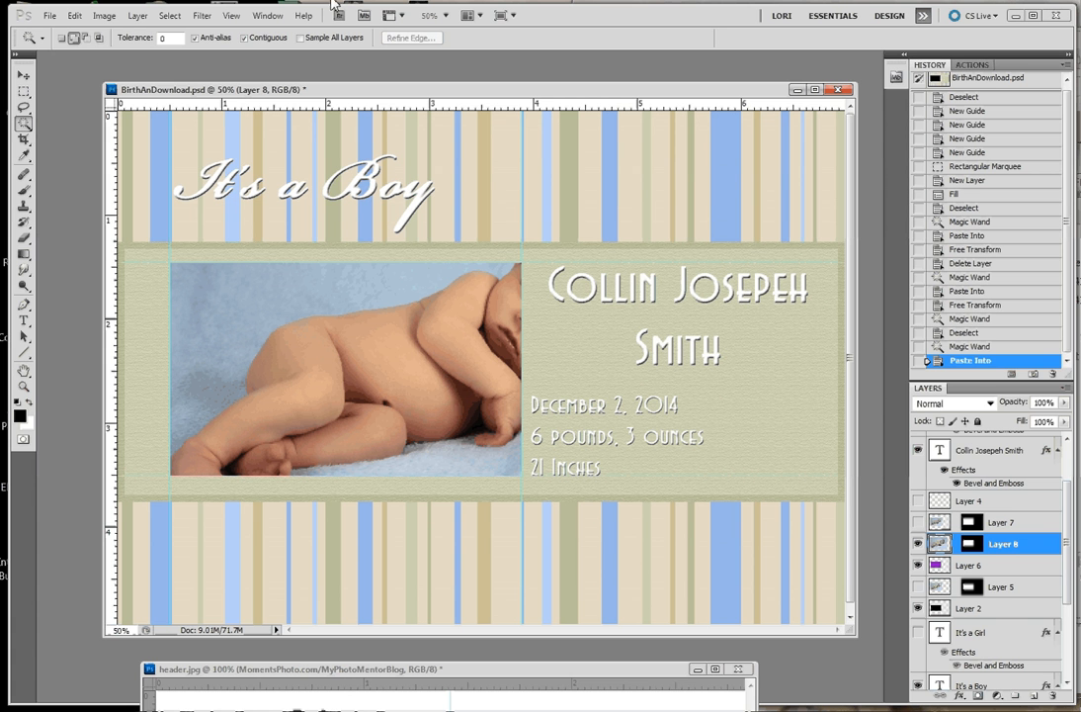
Free Transform the pasted photo to about 68% proportionally, position the whole baby within the rectangle, apply the transform, and clear any stray selection
{"action": "left_click", "coordinate": [75, 16]}
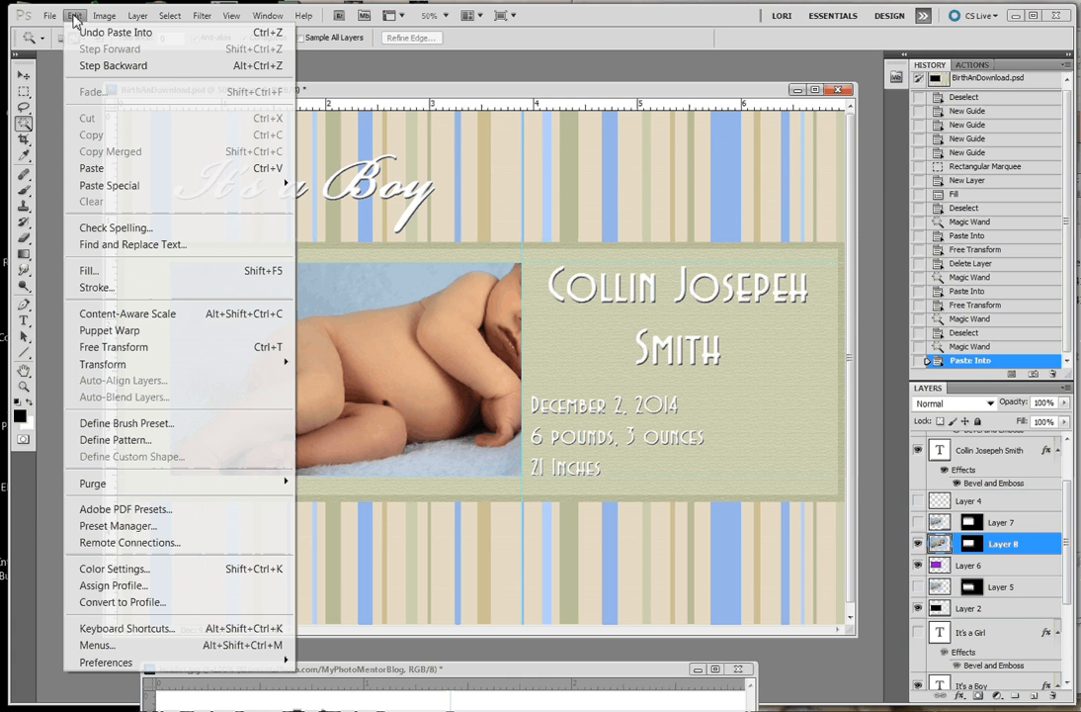
{"action": "left_click", "coordinate": [113, 347]}
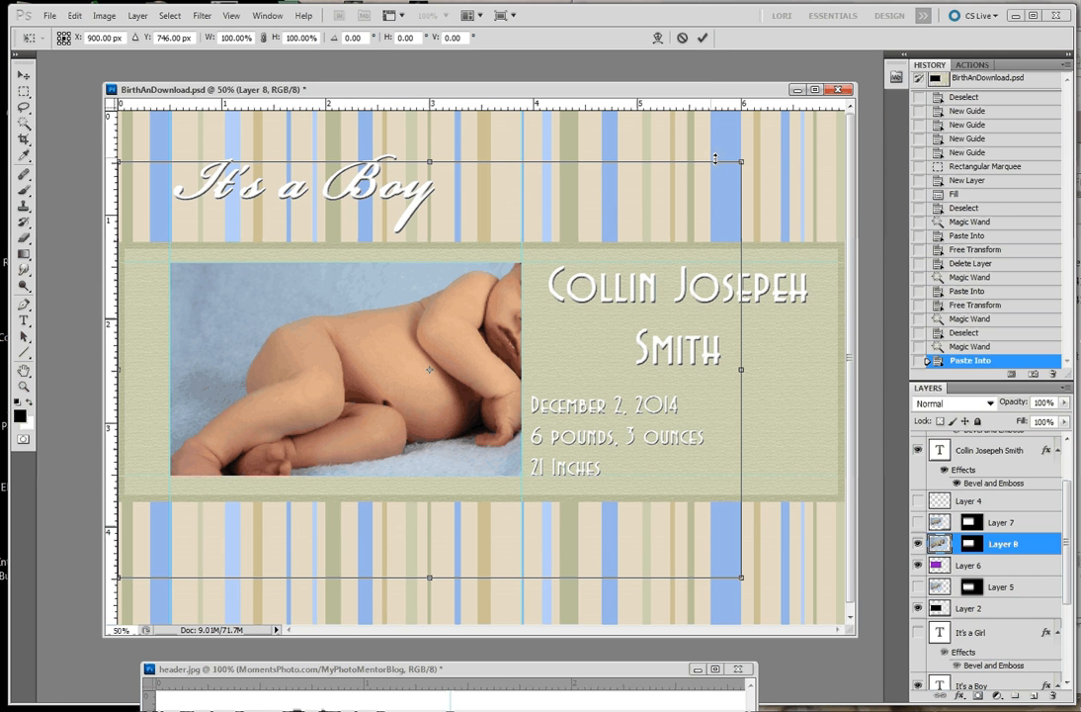
{"action": "left_click_drag", "start_coordinate": [740, 160], "coordinate": [558, 316]}
{"action": "left_click_drag", "start_coordinate": [491, 361], "coordinate": [519, 311]}
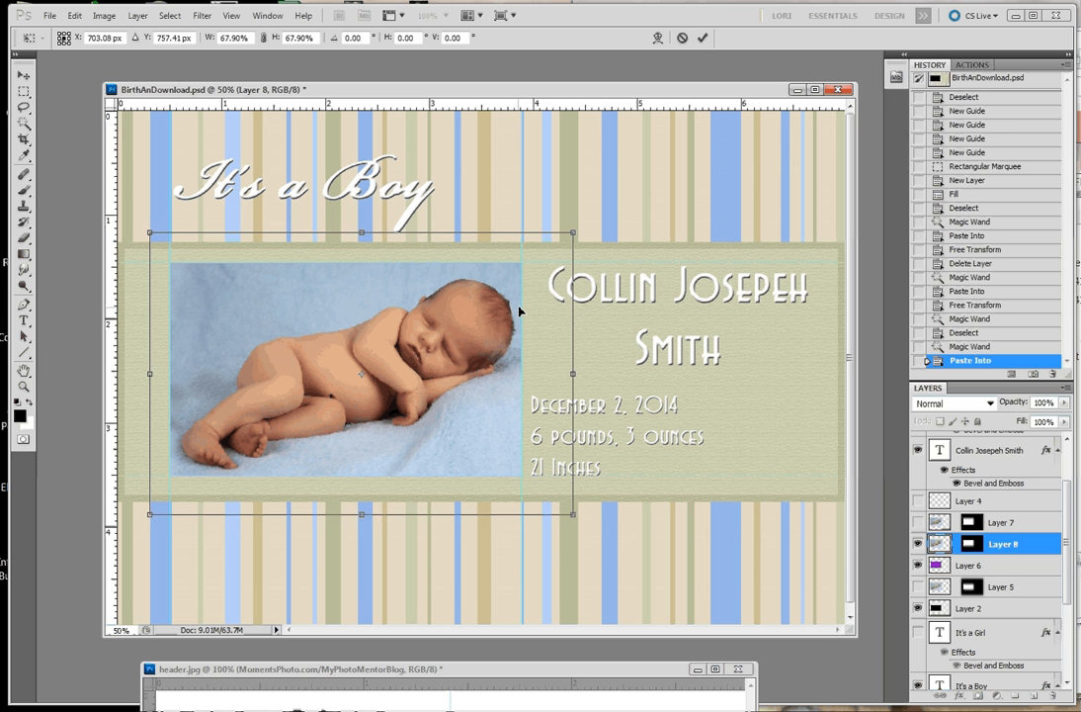
{"action": "double_click", "coordinate": [519, 311]}
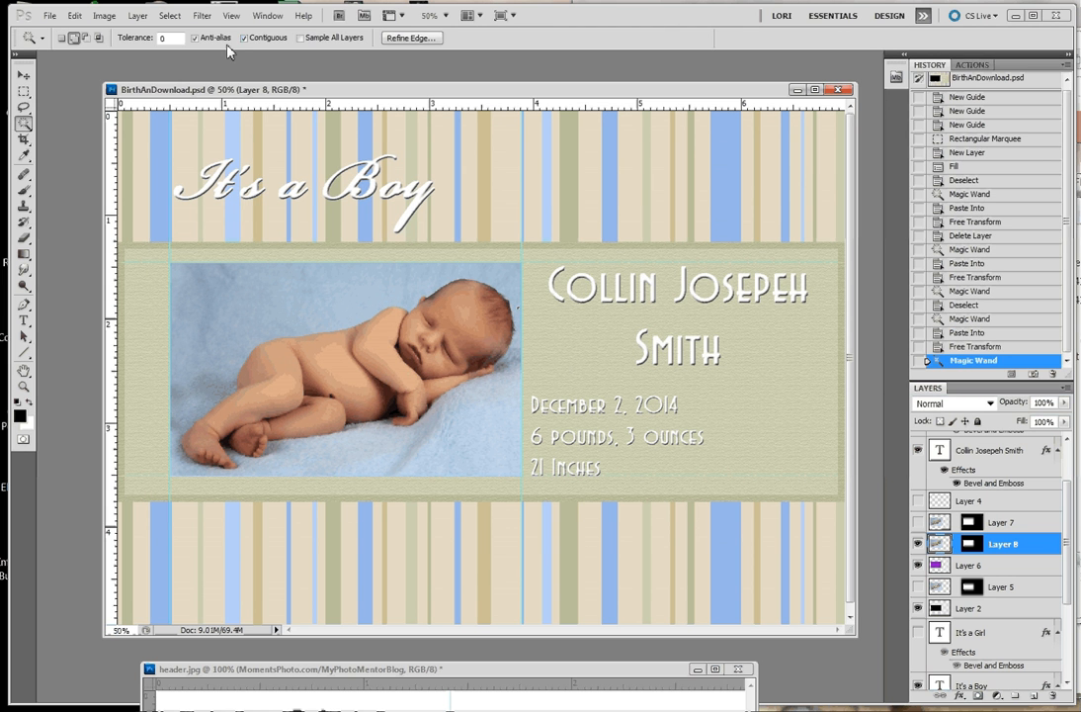
{"action": "key", "text": "v"}
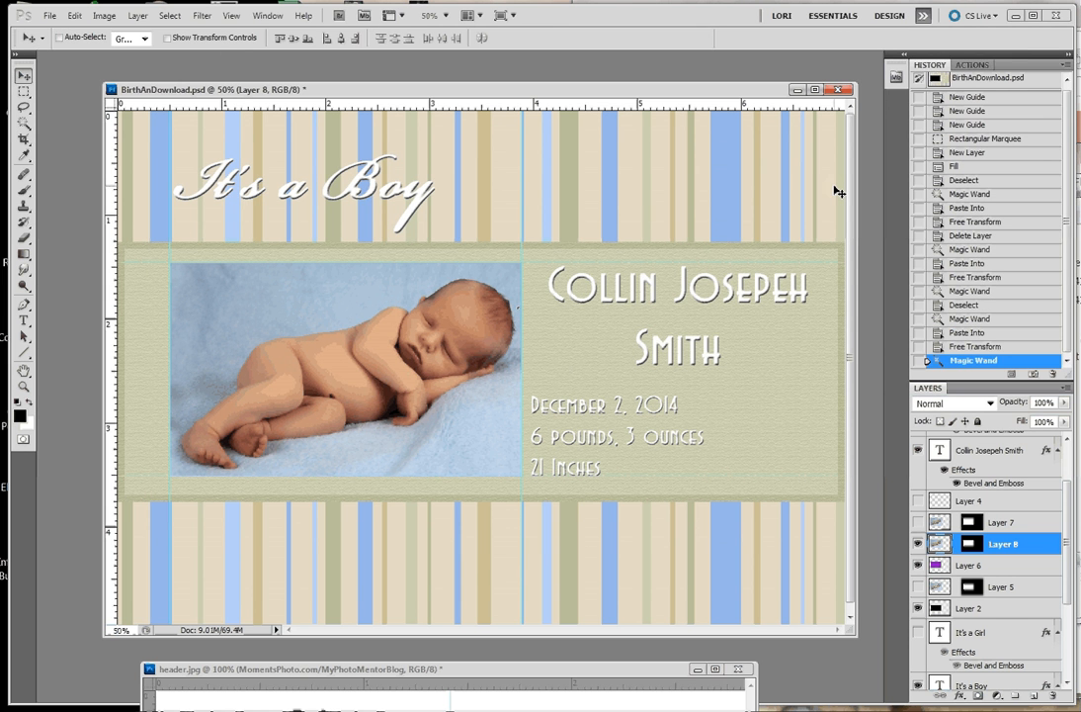
{"action": "key", "text": "ctrl+d"}
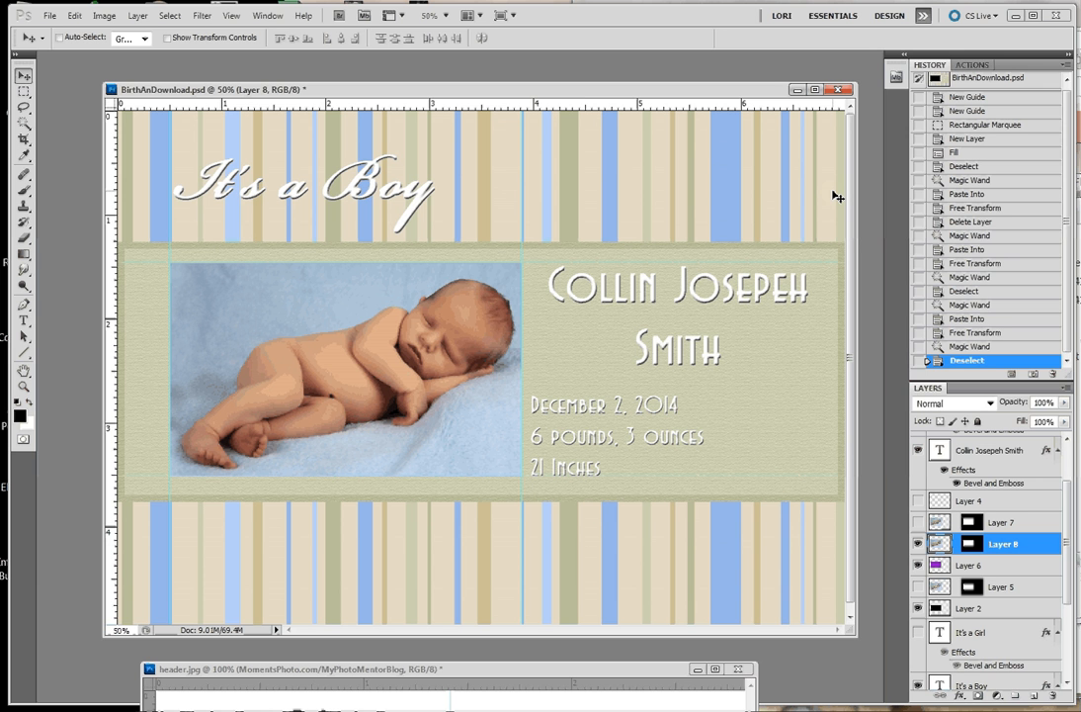